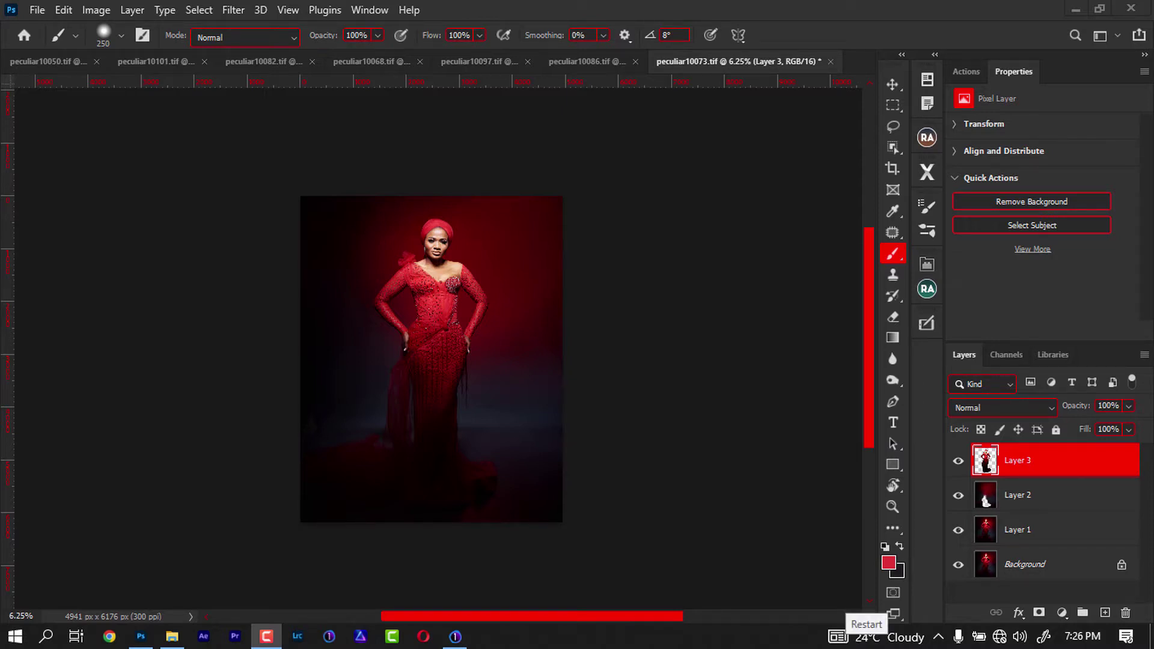
Hide Layers 3, 2 and 1 so only the unedited Background portrait is visible
{"action": "left_click", "coordinate": [961, 564]}
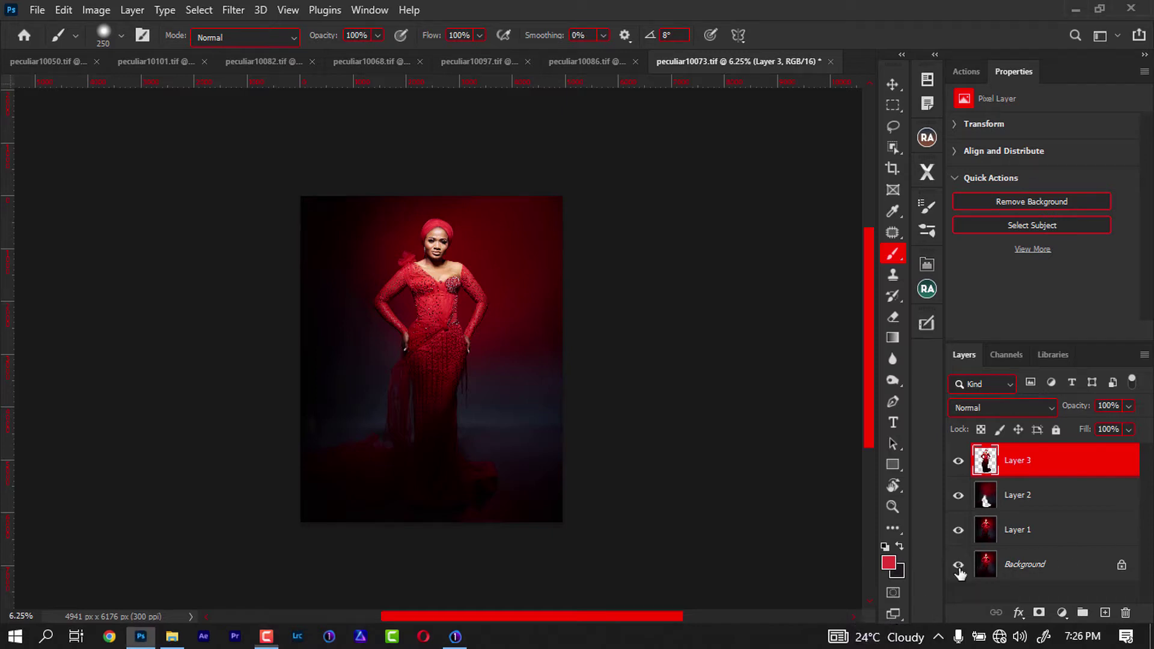
{"action": "left_click", "coordinate": [958, 565], "text": "alt"}
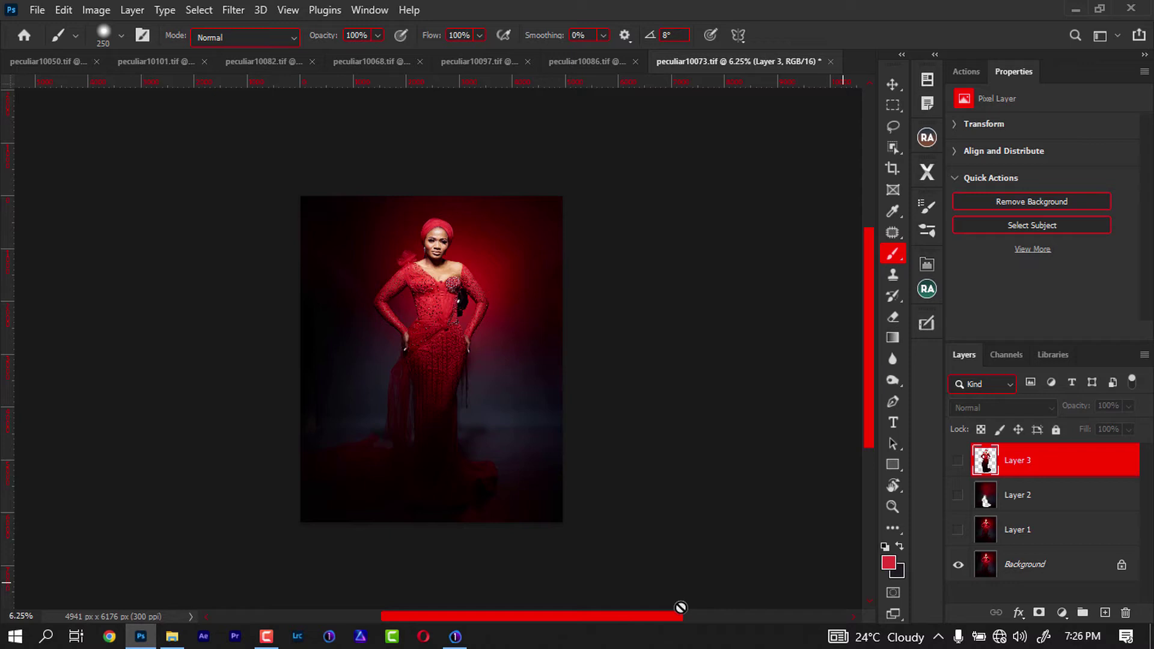
{"action": "left_click", "coordinate": [455, 636]}
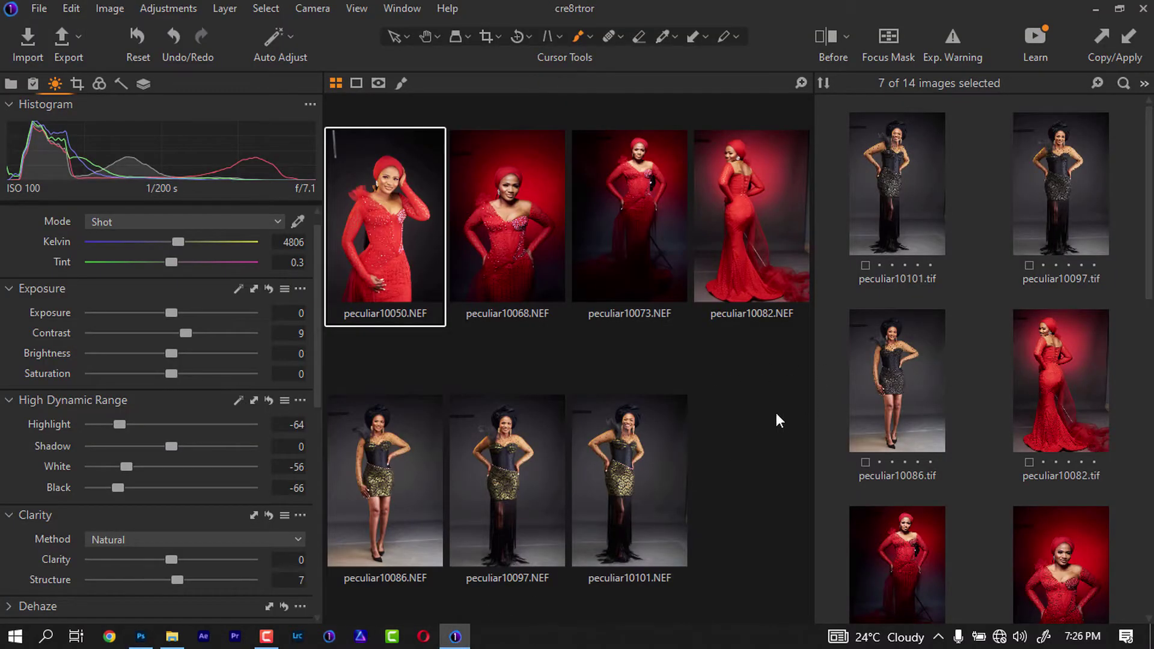
{"action": "left_click", "coordinate": [778, 419]}
{"action": "left_click", "coordinate": [907, 557]}
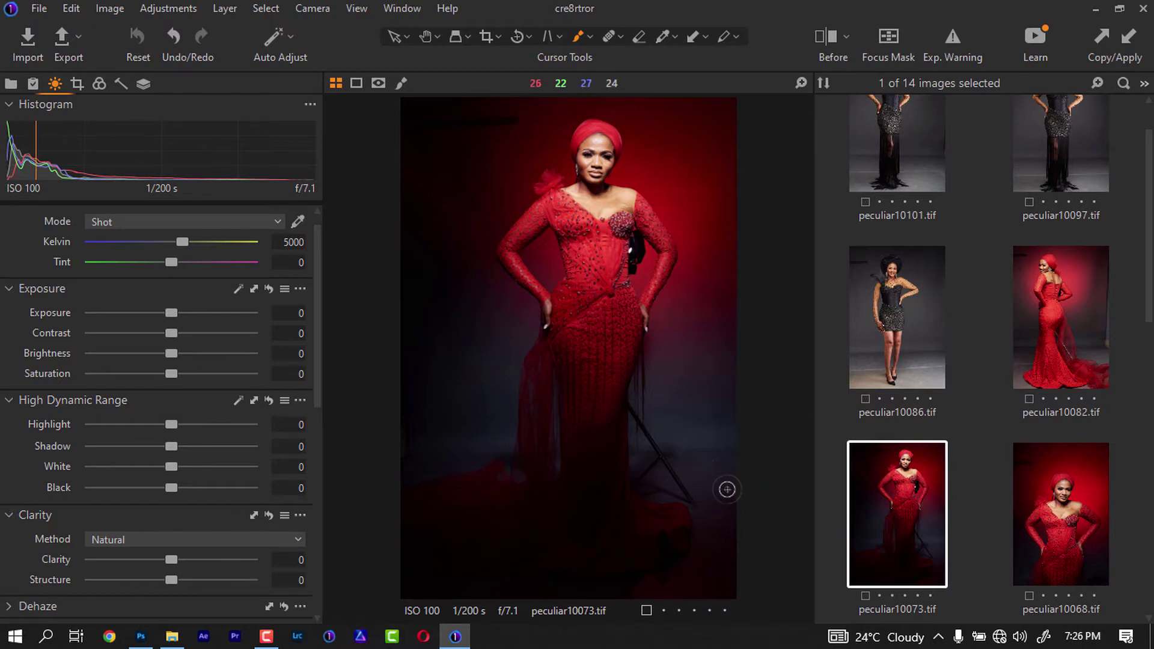
{"action": "key", "text": "y"}
{"action": "key", "text": "y"}
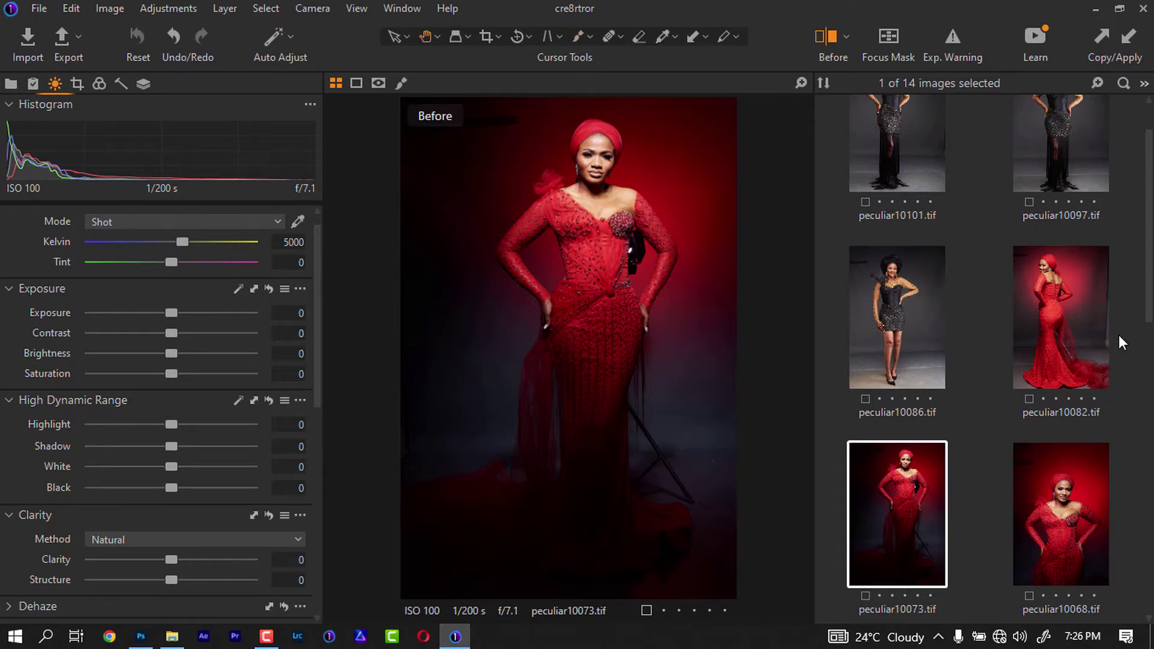
{"action": "left_click_drag", "start_coordinate": [1147, 318], "coordinate": [1144, 497]}
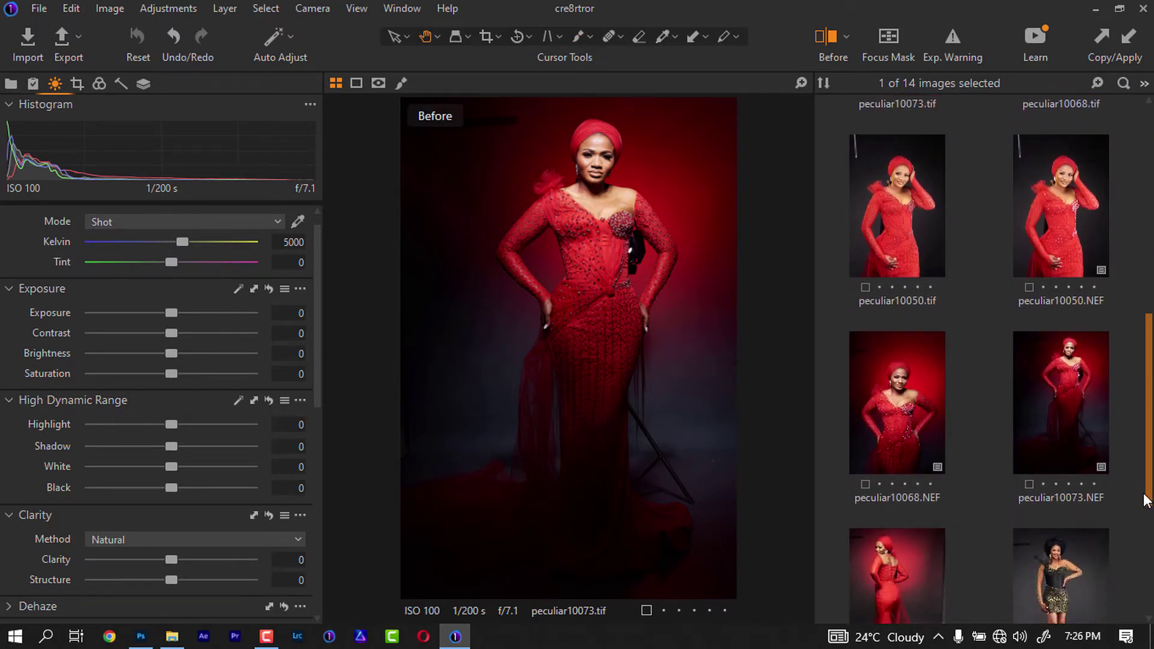
{"action": "left_click", "coordinate": [1035, 461]}
{"action": "key", "text": "y"}
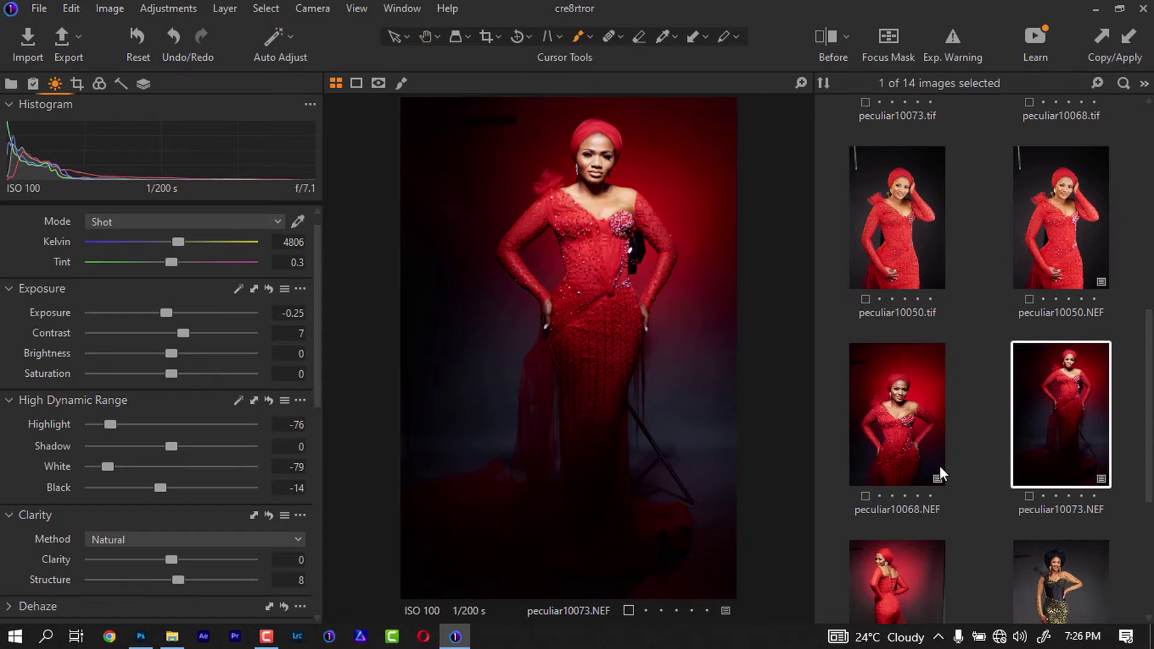
{"action": "key", "text": "y"}
{"action": "key", "text": "y"}
{"action": "key", "text": "y"}
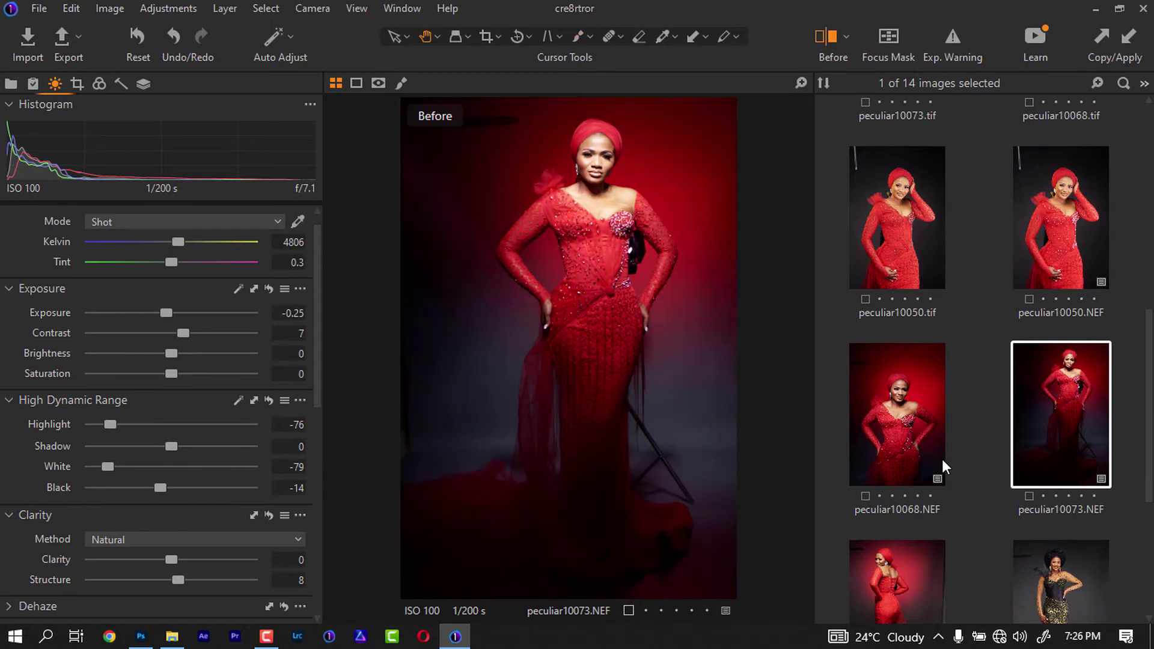
{"action": "key", "text": "y"}
{"action": "key", "text": "y"}
{"action": "key", "text": "y"}
{"action": "key", "text": "y"}
{"action": "key", "text": "y"}
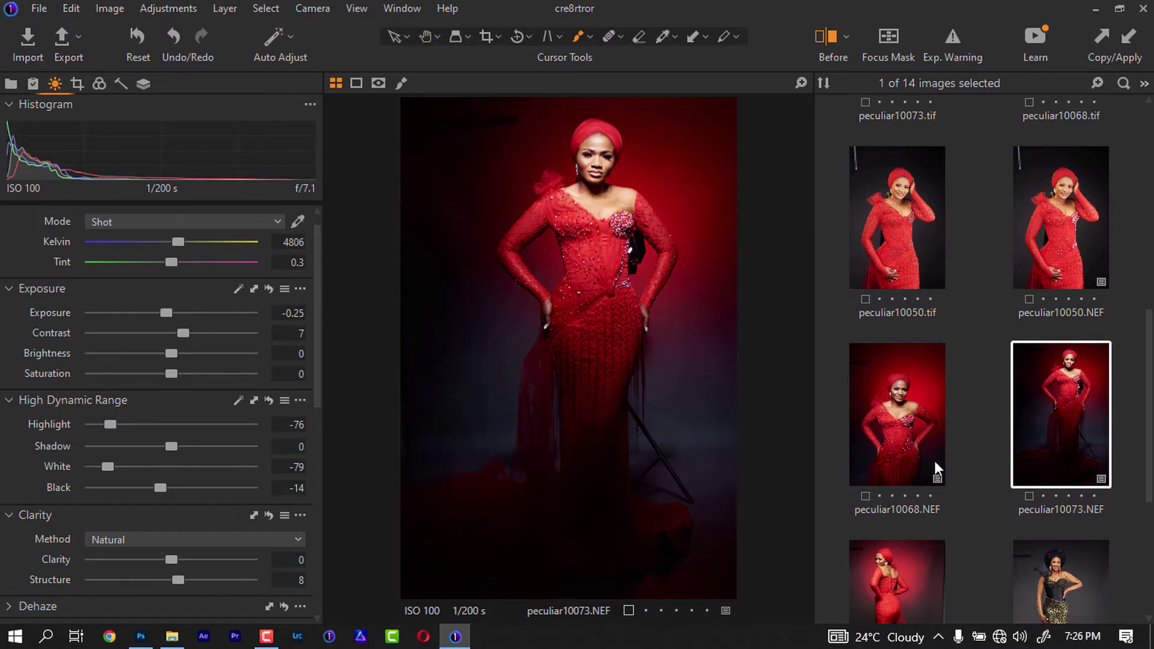
{"action": "left_click", "coordinate": [1096, 9]}
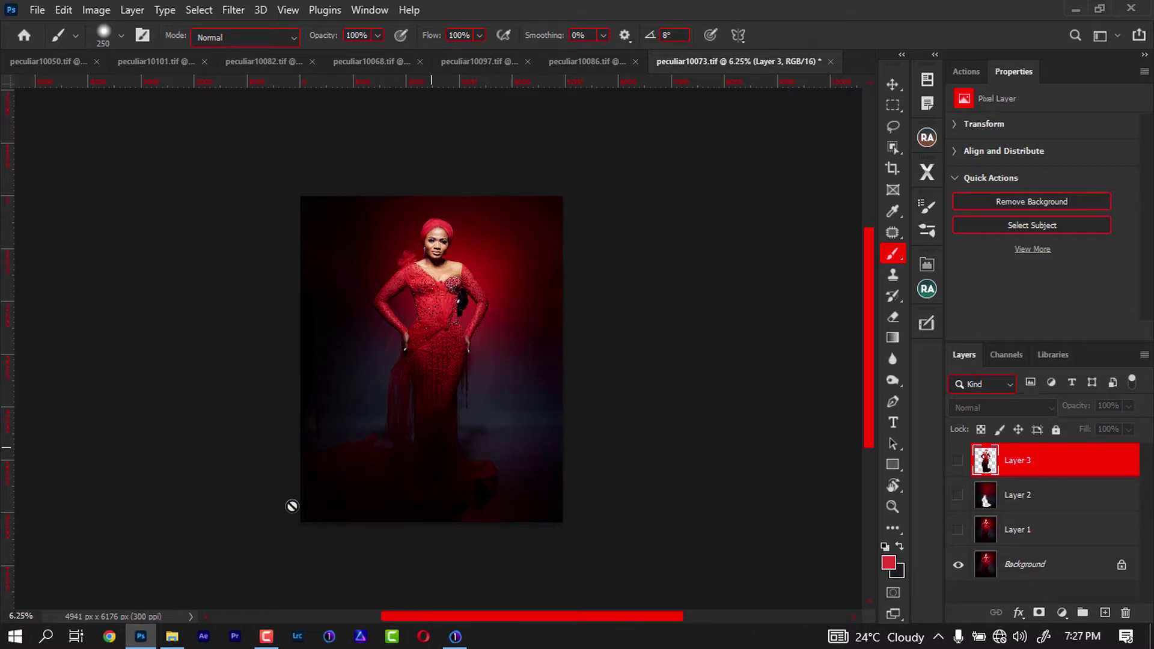
Turn Layer 1 back on and flick it on and off to compare the waist area
{"action": "left_click", "coordinate": [958, 531]}
{"action": "left_click", "coordinate": [958, 532]}
{"action": "left_click", "coordinate": [959, 532]}
{"action": "left_click", "coordinate": [959, 532]}
{"action": "left_click", "coordinate": [960, 532]}
{"action": "left_click", "coordinate": [961, 533]}
{"action": "left_click", "coordinate": [958, 527]}
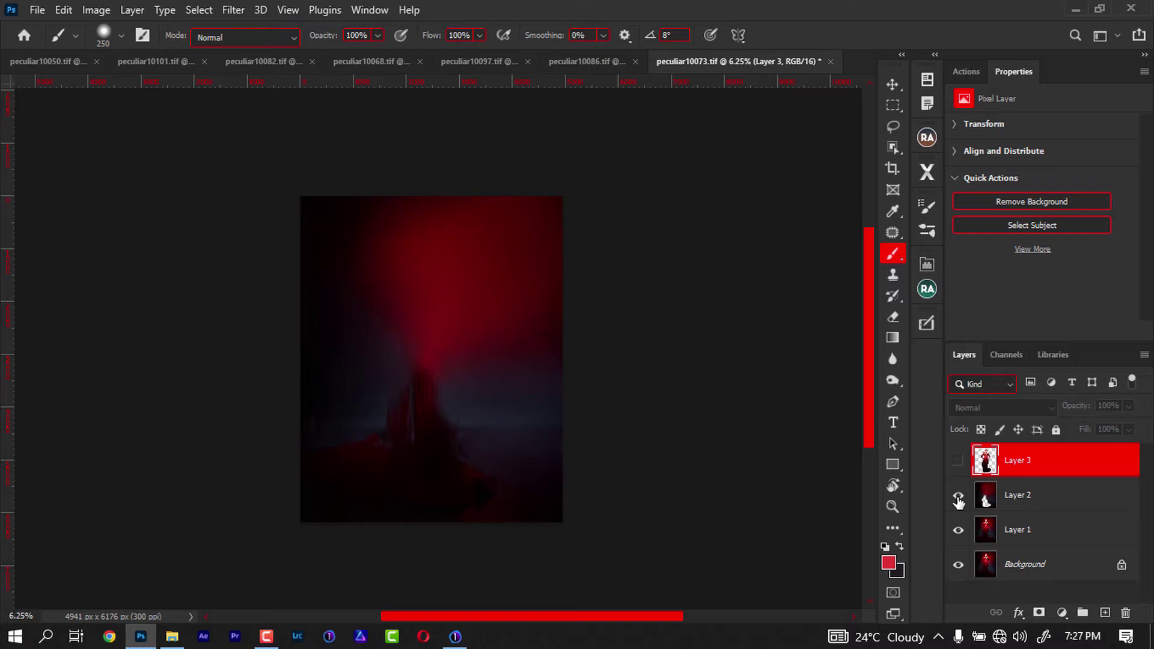
{"action": "left_click", "coordinate": [958, 528]}
{"action": "left_click", "coordinate": [958, 527]}
Toggle Layer 2 to compare its effect, then show Layer 3 with the model again
{"action": "left_click", "coordinate": [957, 498]}
{"action": "left_click", "coordinate": [957, 499]}
{"action": "left_click", "coordinate": [958, 498]}
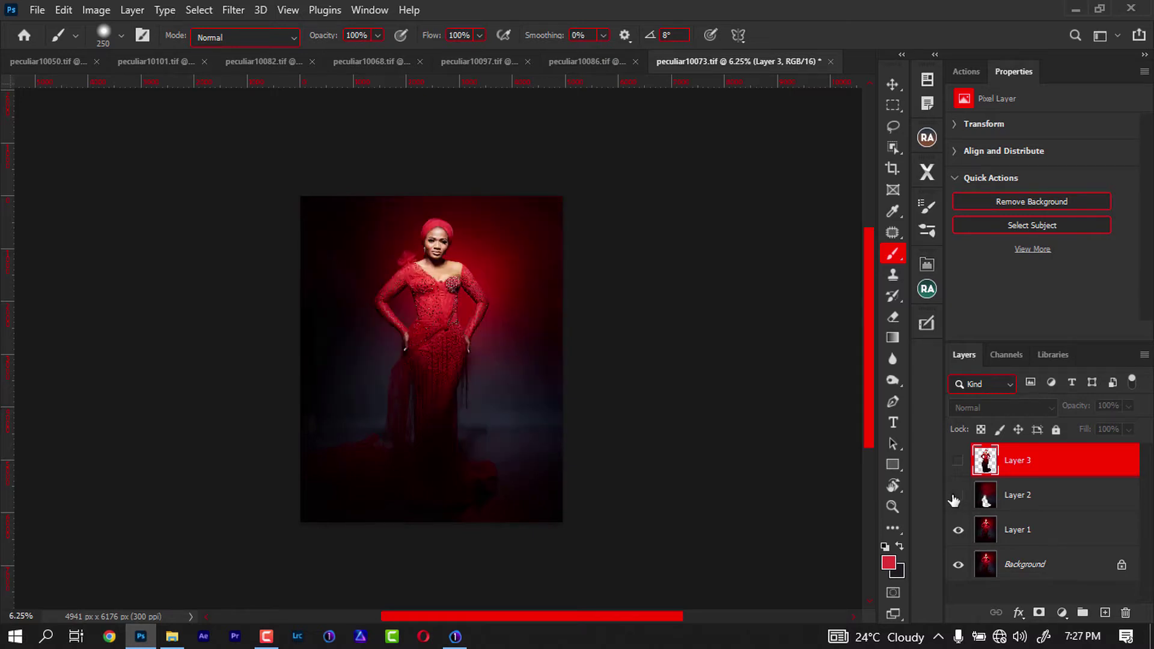
{"action": "left_click", "coordinate": [959, 498]}
{"action": "left_click", "coordinate": [958, 462]}
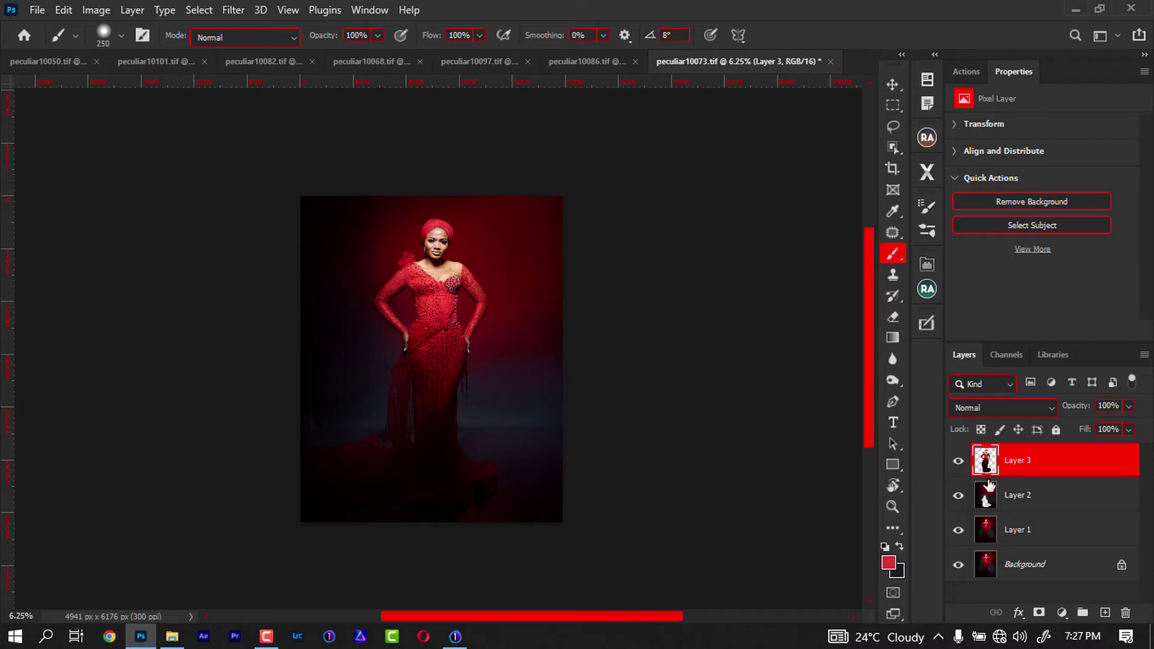
Select Layer 2, compare the image with Layers 3 and 2 hidden, then restore Layer 3
{"action": "left_click", "coordinate": [1020, 495]}
{"action": "left_click", "coordinate": [958, 460]}
{"action": "left_click", "coordinate": [958, 496]}
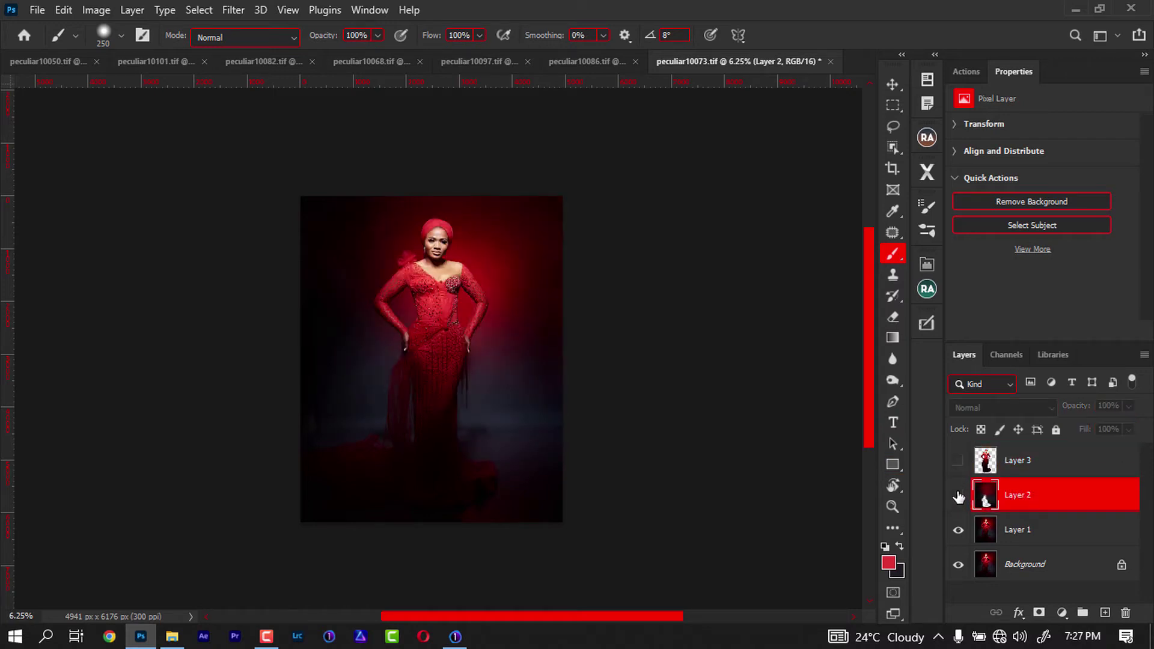
{"action": "left_click", "coordinate": [958, 496]}
{"action": "left_click", "coordinate": [958, 496]}
{"action": "left_click", "coordinate": [958, 497]}
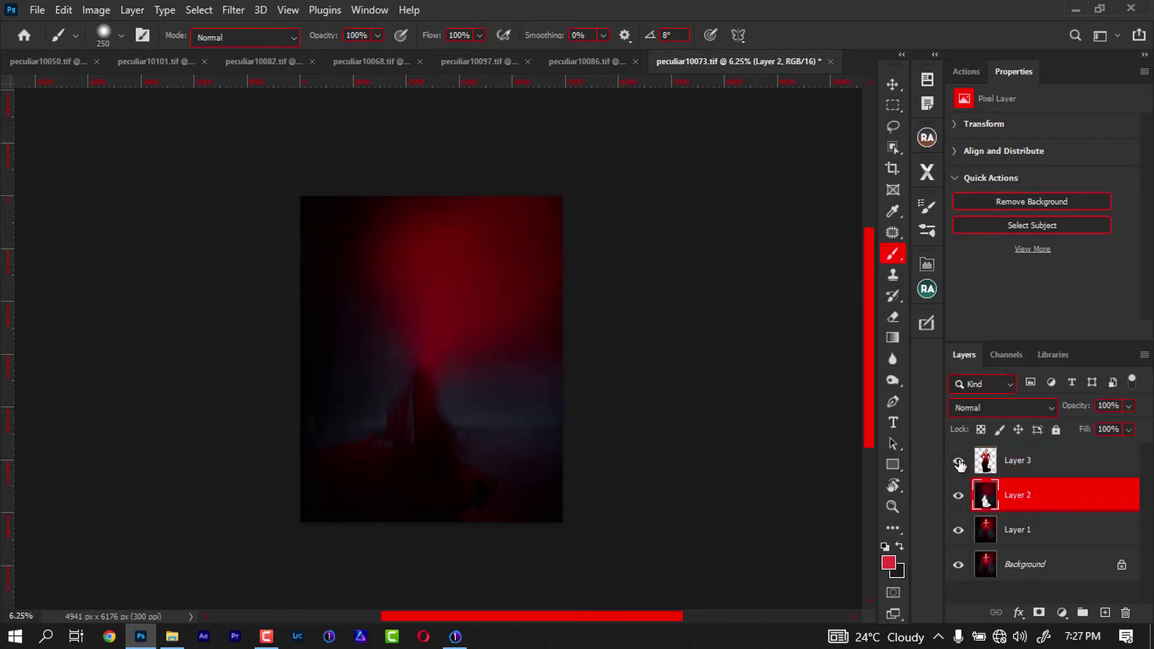
{"action": "left_click", "coordinate": [959, 462]}
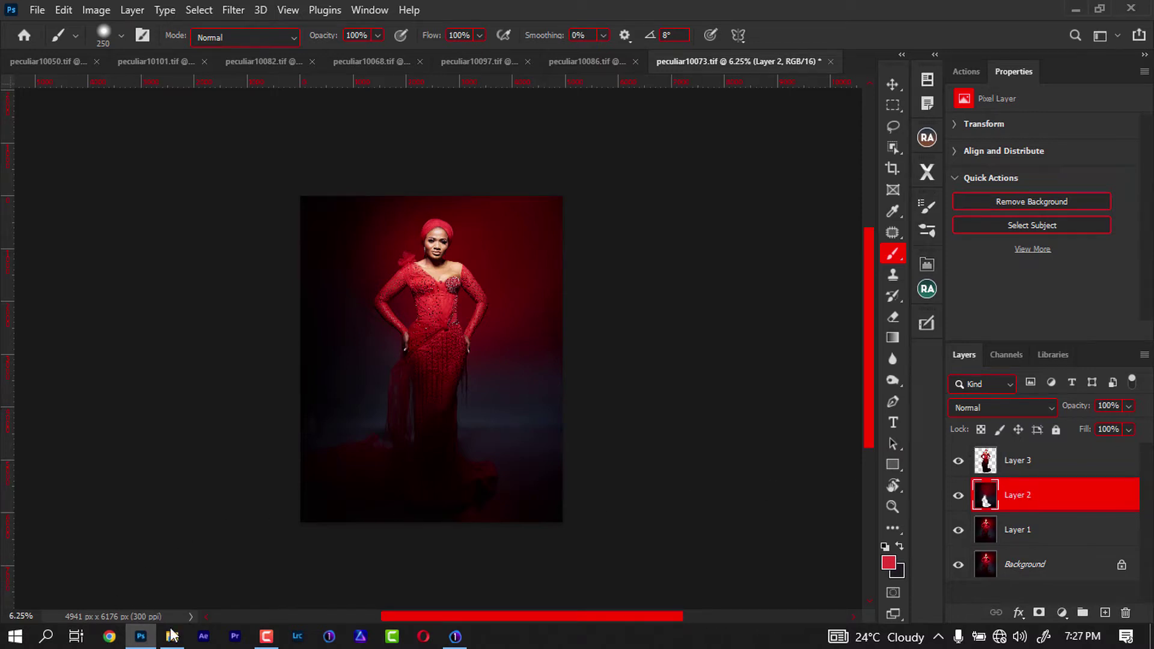
Place the teal texture JPG, enlarged to cover the whole canvas, and blend it in Soft Light
{"action": "left_click", "coordinate": [171, 636]}
{"action": "left_click_drag", "start_coordinate": [271, 334], "coordinate": [441, 384]}
{"action": "left_click_drag", "start_coordinate": [472, 423], "coordinate": [545, 498]}
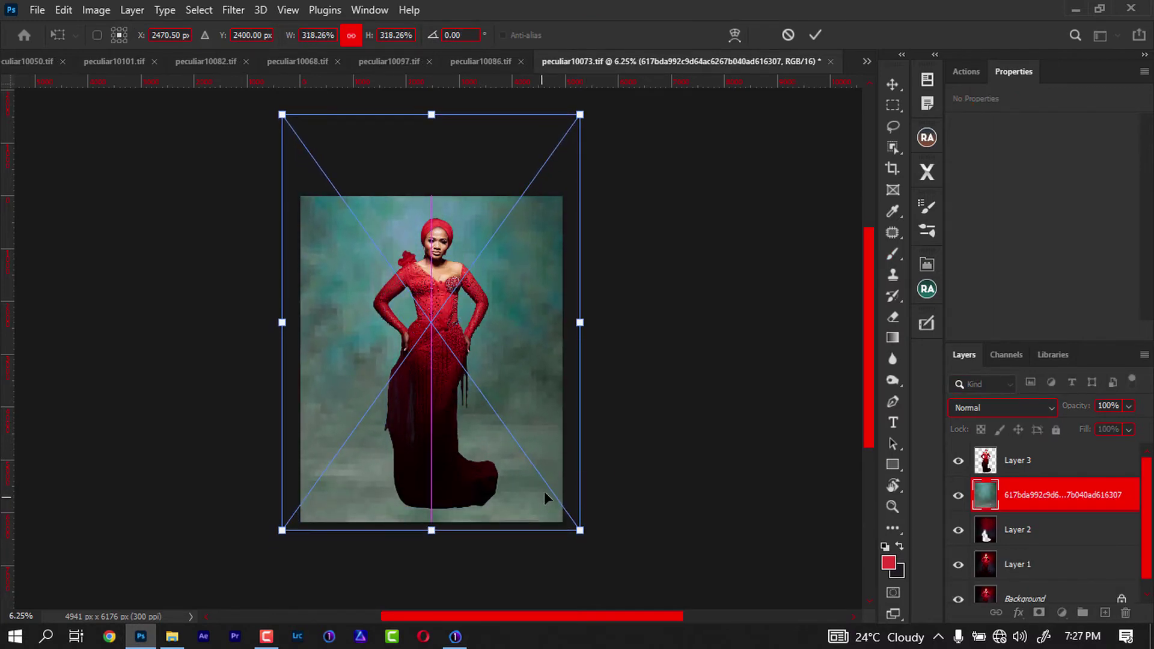
{"action": "key", "text": "Return"}
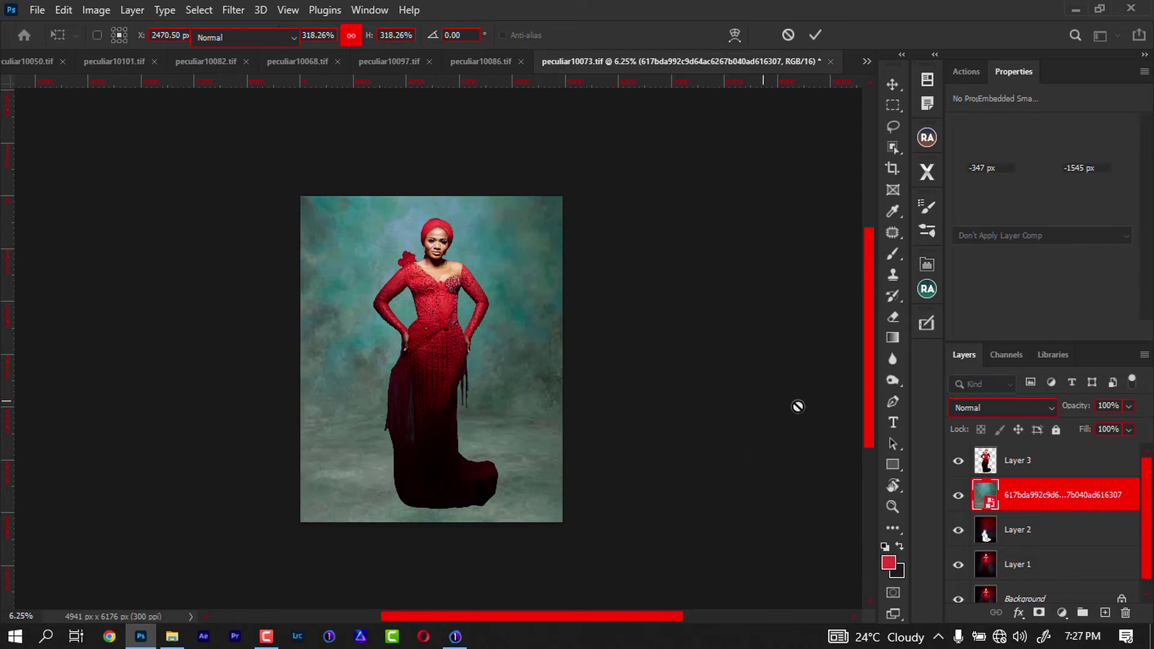
{"action": "left_click", "coordinate": [1009, 409]}
{"action": "left_click", "coordinate": [979, 390]}
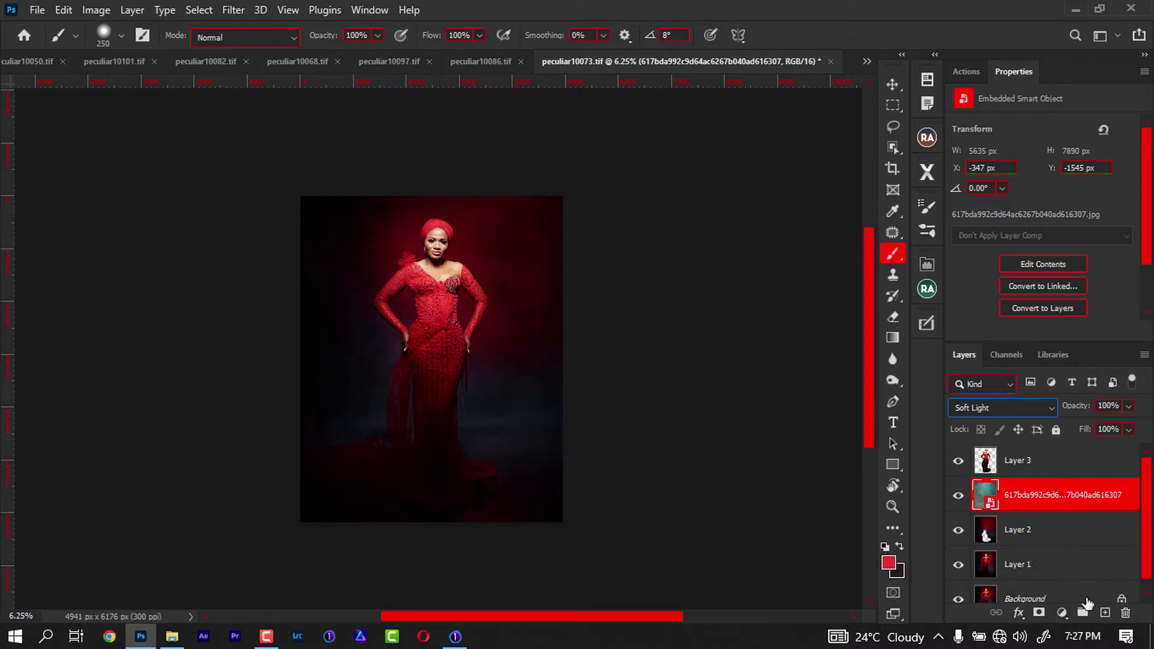
Add Layer 4 in Color blend mode, sampling the dress red and enlarging the brush
{"action": "left_click", "coordinate": [1104, 613]}
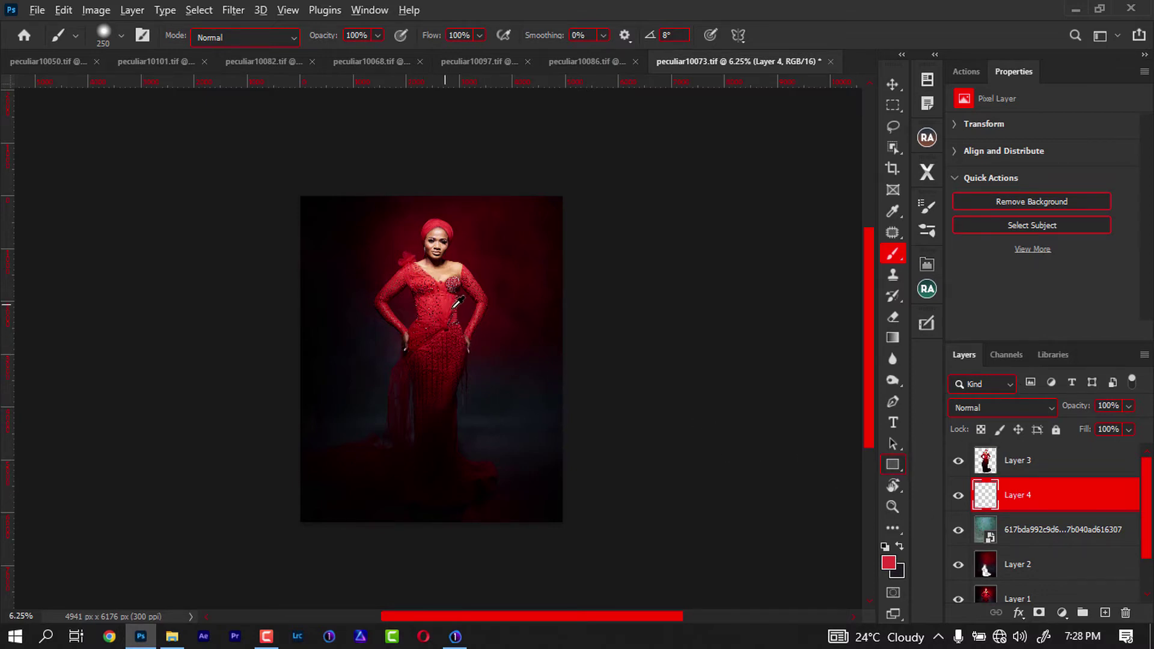
{"action": "left_click", "coordinate": [455, 295], "text": "alt"}
{"action": "left_click", "coordinate": [455, 296], "text": "alt"}
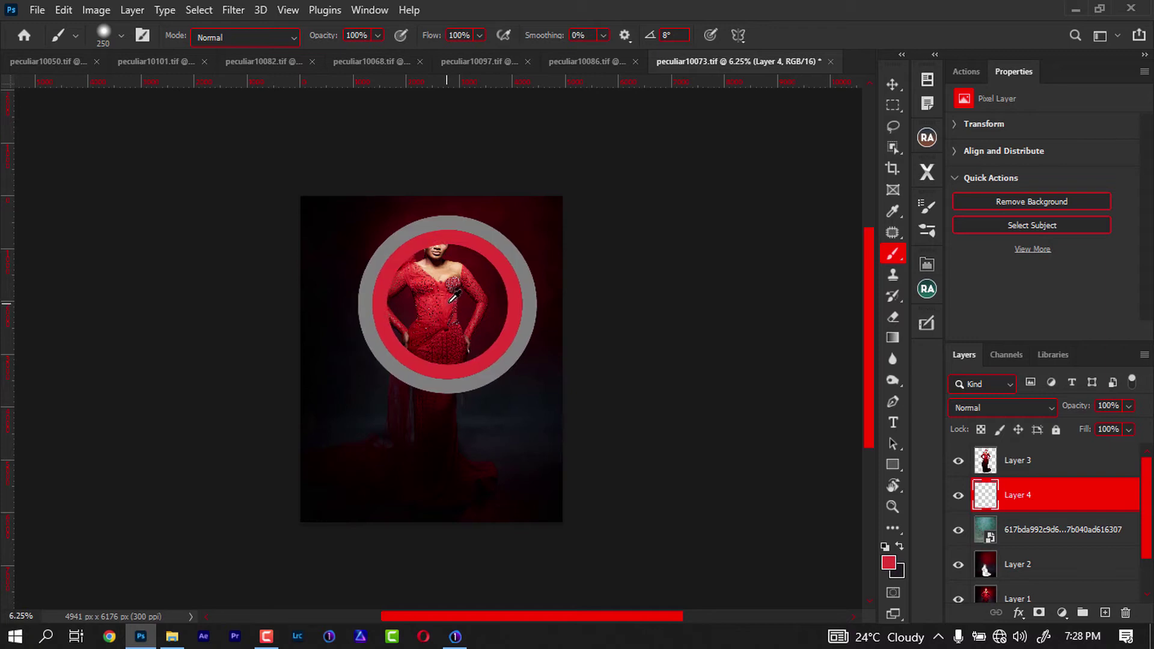
{"action": "left_click_drag", "start_coordinate": [538, 437], "coordinate": [610, 433]}
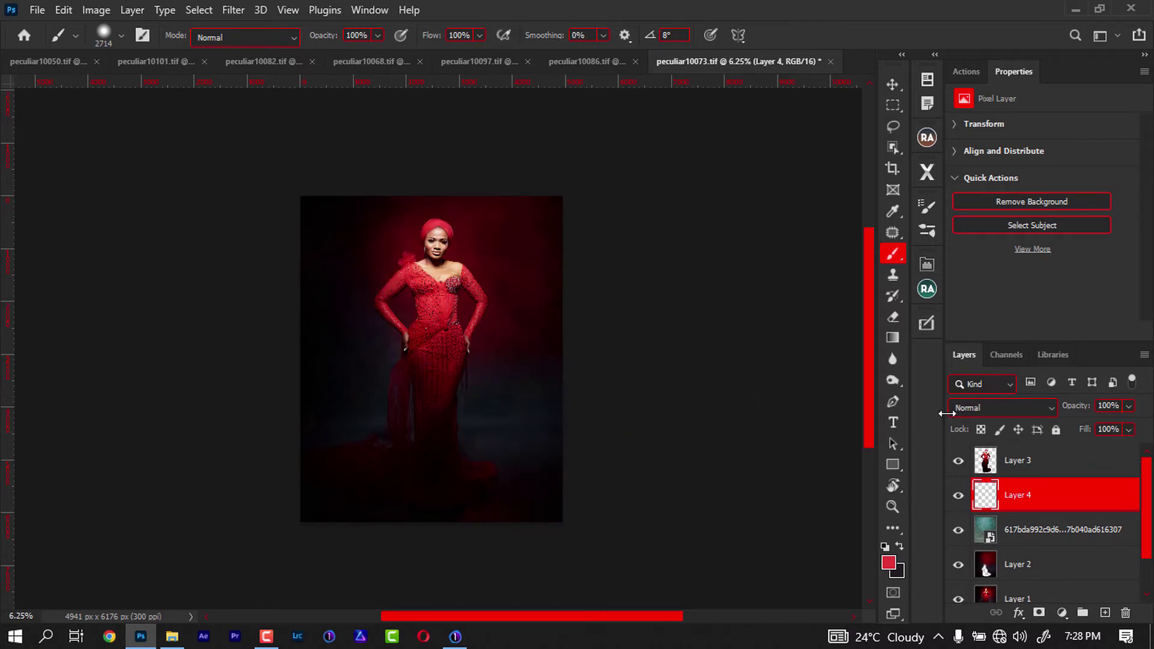
{"action": "left_click", "coordinate": [1003, 407]}
{"action": "left_click", "coordinate": [967, 592]}
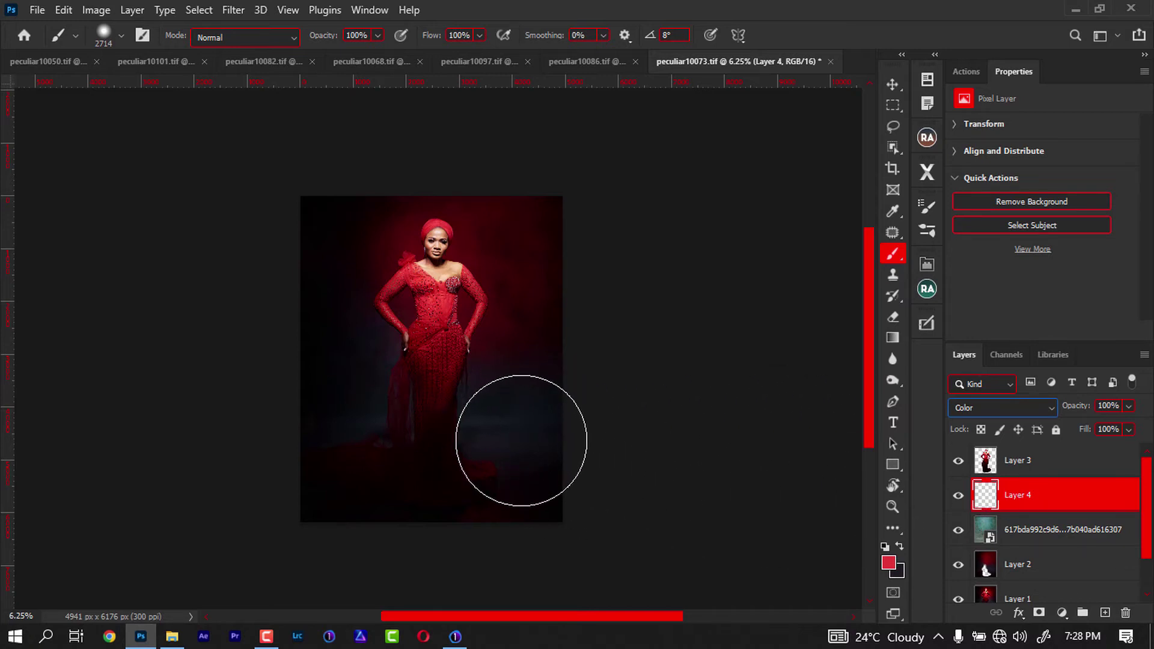
Paint red over the dark lower-right of the gown and lower Layer 4 to 62% opacity
{"action": "key", "text": "bracketleft"}
{"action": "key", "text": "bracketleft"}
{"action": "key", "text": "bracketleft"}
{"action": "key", "text": "bracketleft"}
{"action": "key", "text": "bracketleft"}
{"action": "key", "text": "bracketleft"}
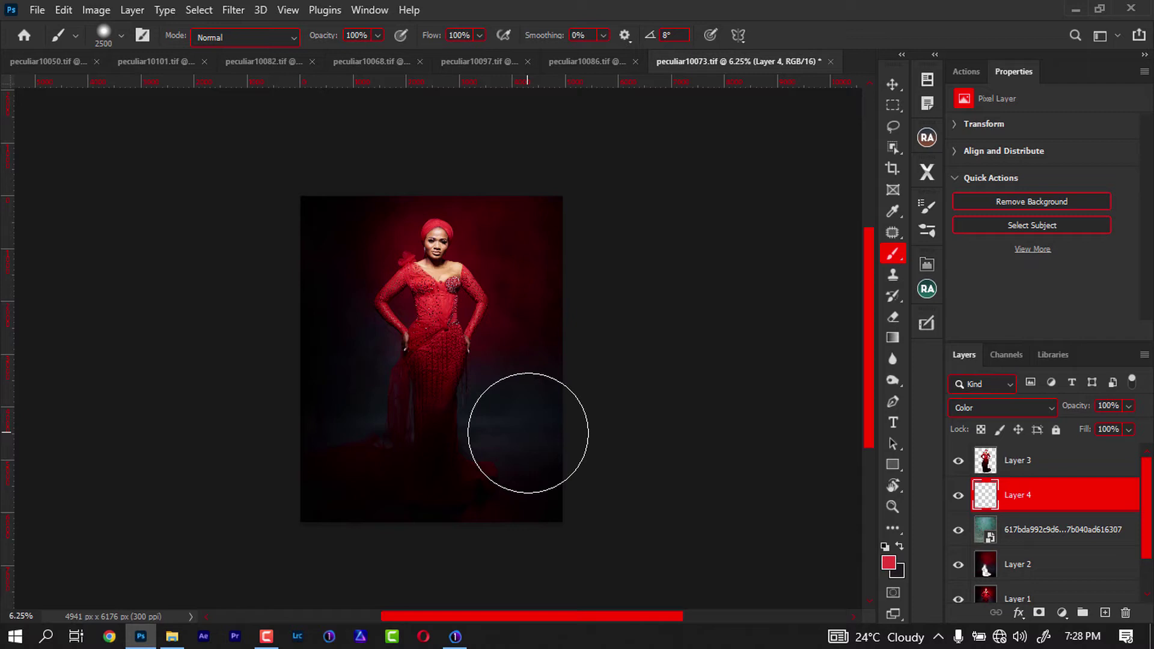
{"action": "mouse_move", "coordinate": [522, 406]}
{"action": "left_mouse_down"}
{"action": "mouse_move", "coordinate": [481, 414]}
{"action": "mouse_move", "coordinate": [531, 426]}
{"action": "mouse_move", "coordinate": [467, 427]}
{"action": "mouse_move", "coordinate": [537, 439]}
{"action": "mouse_move", "coordinate": [417, 409]}
{"action": "mouse_move", "coordinate": [321, 405]}
{"action": "mouse_move", "coordinate": [359, 365]}
{"action": "mouse_move", "coordinate": [318, 383]}
{"action": "mouse_move", "coordinate": [311, 346]}
{"action": "mouse_move", "coordinate": [265, 352]}
{"action": "mouse_move", "coordinate": [340, 404]}
{"action": "left_mouse_up"}
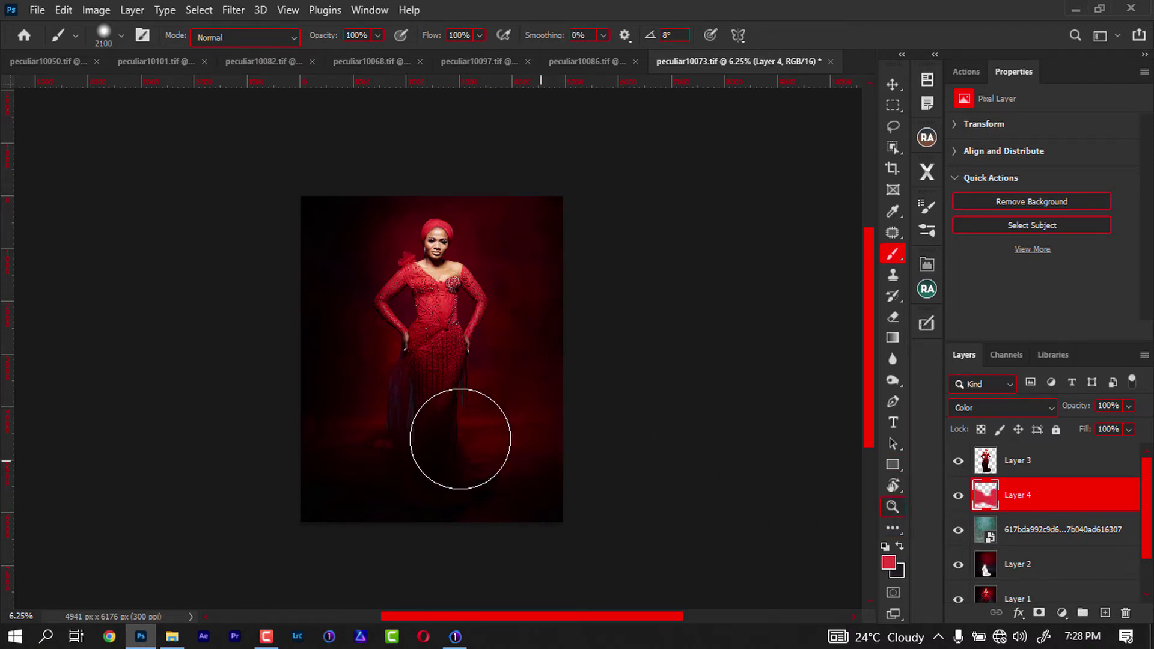
{"action": "key", "text": "bracketleft"}
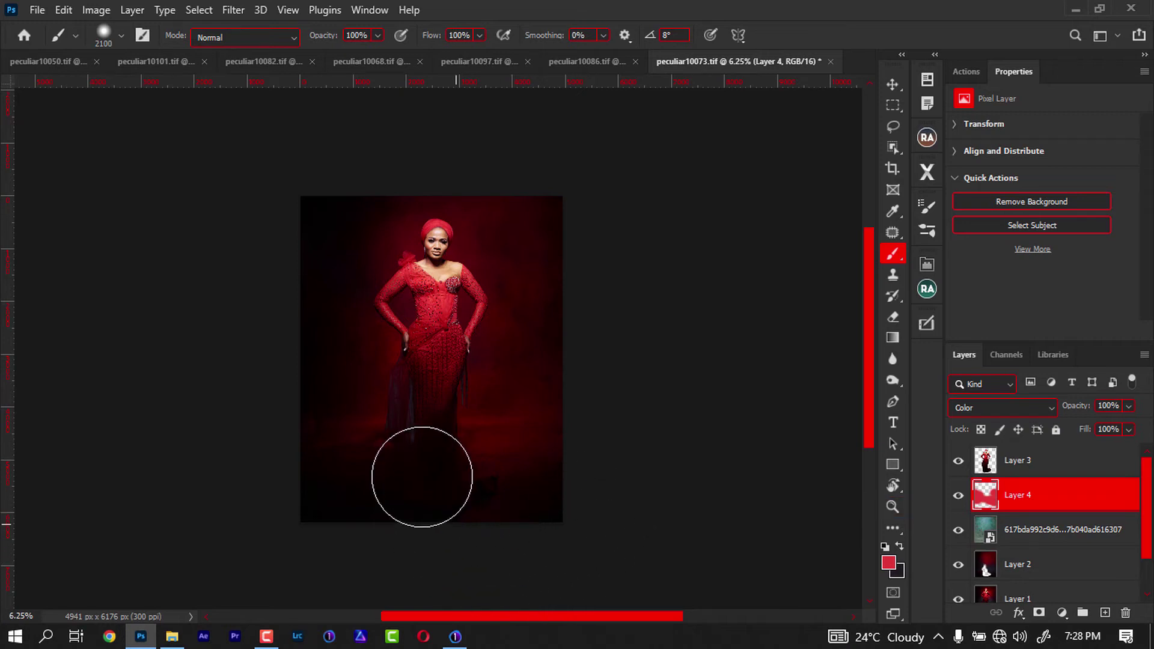
{"action": "key", "text": "bracketleft"}
{"action": "key", "text": "bracketleft"}
{"action": "key", "text": "bracketleft"}
{"action": "key", "text": "bracketleft"}
{"action": "key", "text": "bracketleft"}
{"action": "key", "text": "bracketleft"}
{"action": "key", "text": "bracketleft"}
{"action": "key", "text": "bracketleft"}
{"action": "key", "text": "bracketleft"}
{"action": "key", "text": "bracketleft"}
{"action": "key", "text": "bracketleft"}
{"action": "key", "text": "bracketleft"}
{"action": "key", "text": "bracketleft"}
{"action": "key", "text": "bracketleft"}
{"action": "key", "text": "bracketleft"}
{"action": "key", "text": "bracketleft"}
{"action": "key", "text": "bracketleft"}
{"action": "key", "text": "bracketleft"}
{"action": "key", "text": "bracketleft"}
{"action": "key", "text": "bracketleft"}
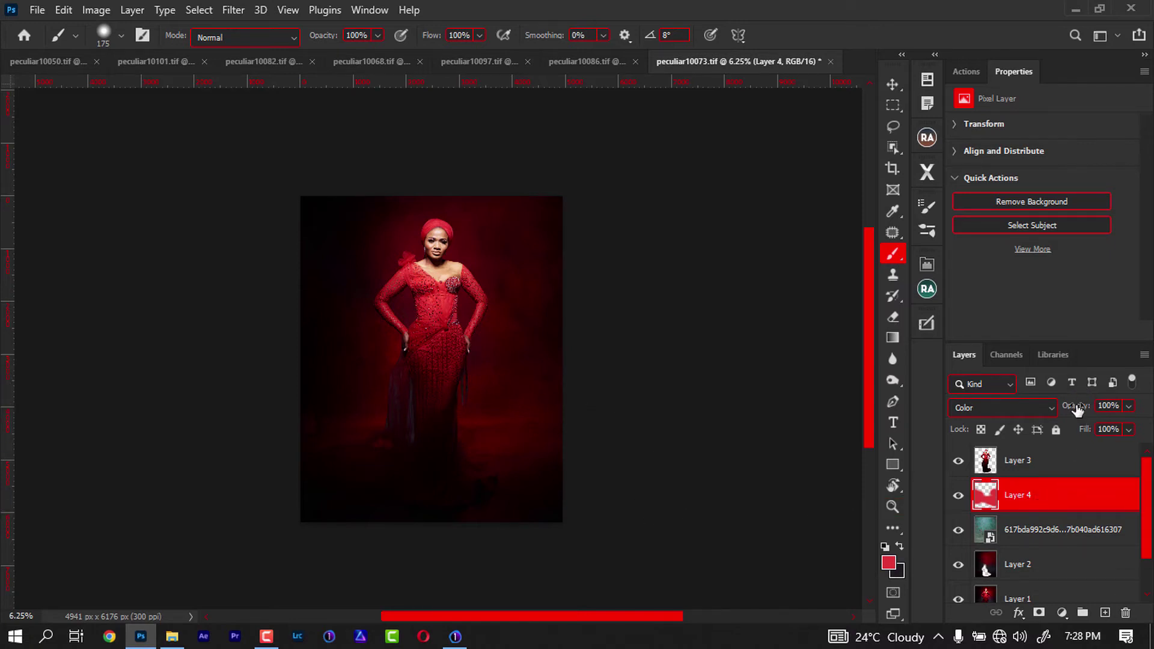
{"action": "left_click_drag", "start_coordinate": [1076, 409], "coordinate": [1071, 411]}
{"action": "left_click_drag", "start_coordinate": [1063, 411], "coordinate": [1050, 416]}
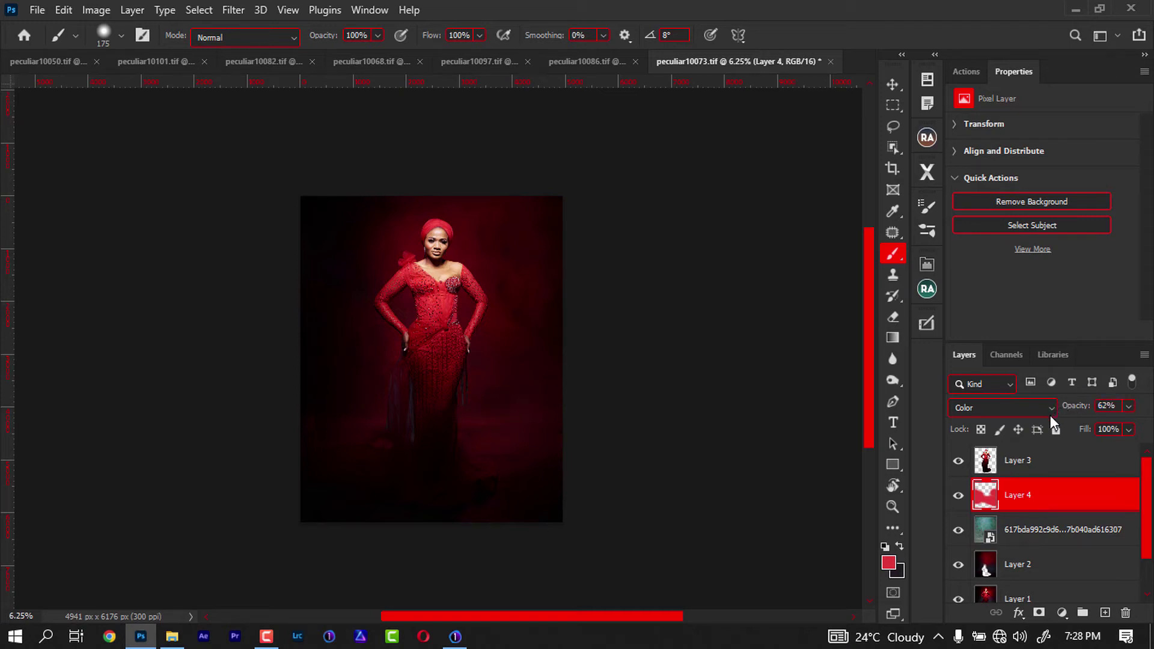
Select Layer 3, add Layer 5 above it clipped to Layer 3, and set Layer 5 to Color
{"action": "left_click", "coordinate": [1071, 471]}
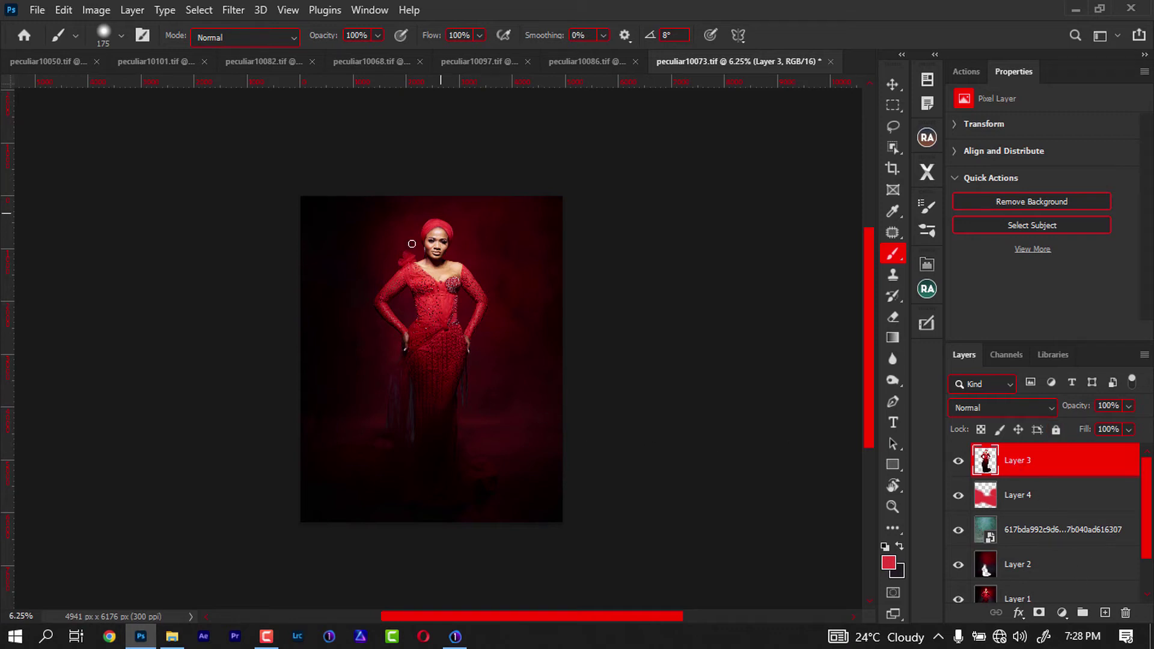
{"action": "left_click", "coordinate": [958, 461]}
{"action": "left_click", "coordinate": [957, 461]}
{"action": "left_click", "coordinate": [1104, 612]}
{"action": "left_click_drag", "start_coordinate": [989, 455], "coordinate": [1013, 476]}
{"action": "left_click", "coordinate": [1014, 474], "text": "alt"}
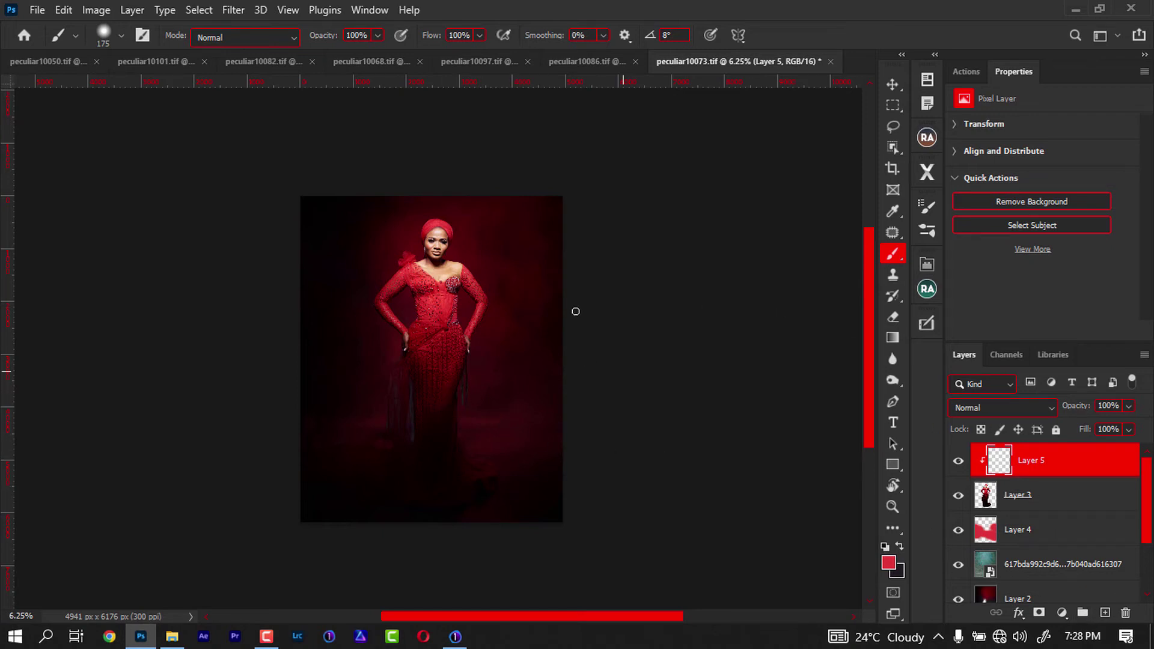
{"action": "left_click", "coordinate": [1011, 414]}
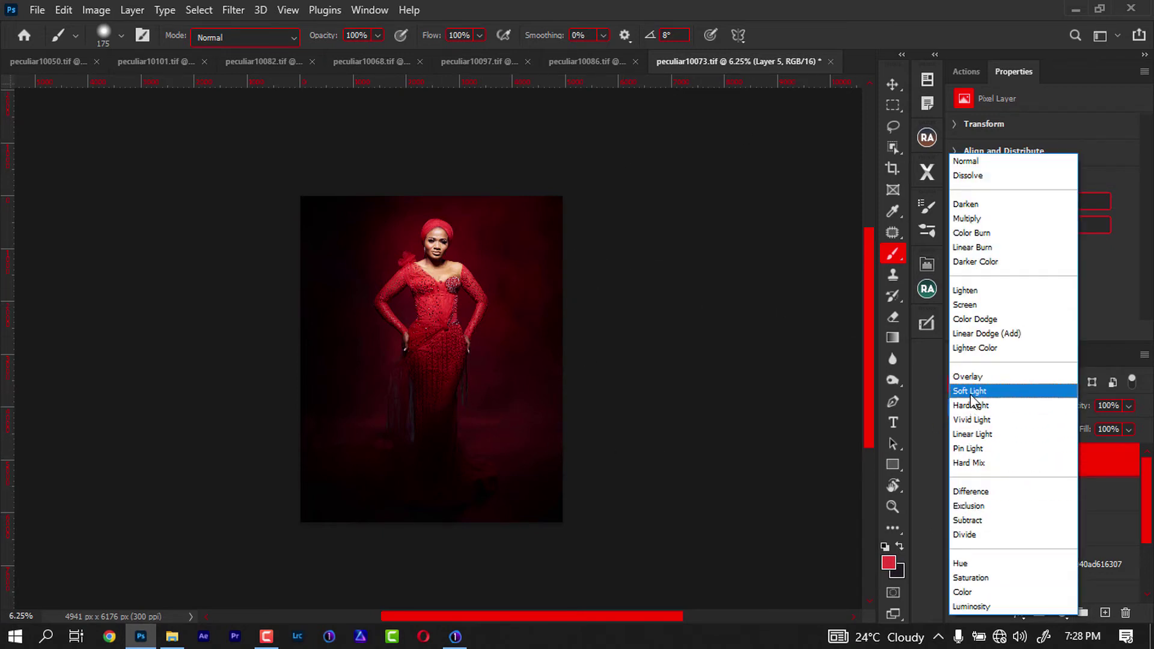
{"action": "left_click", "coordinate": [974, 595]}
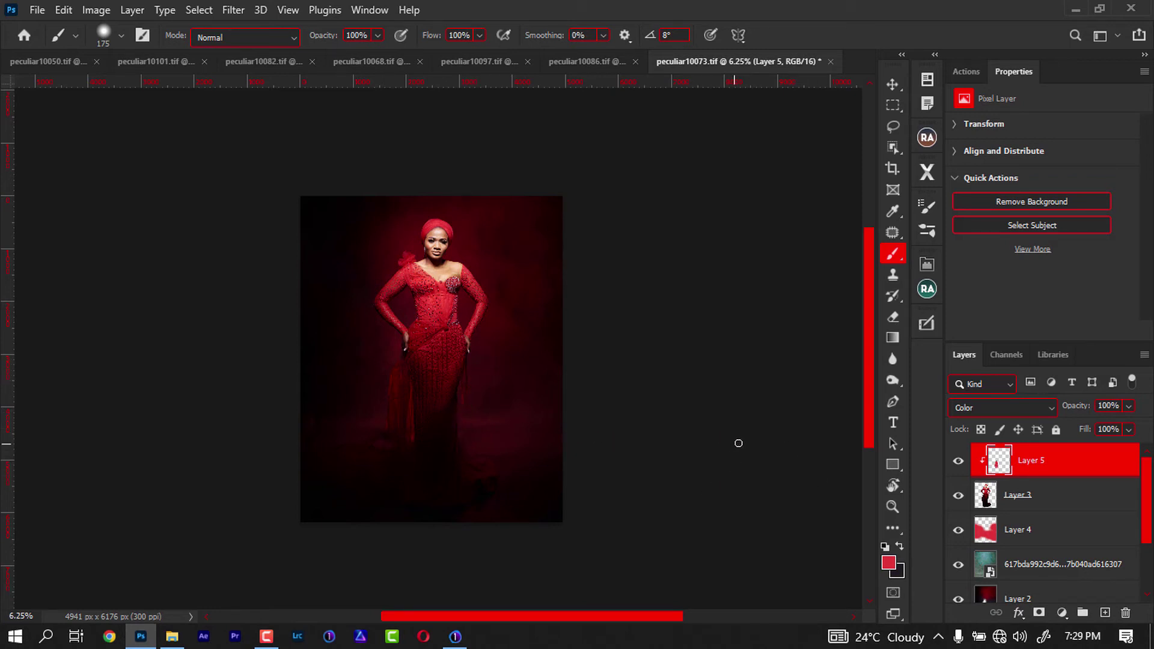
Check the Background-only view, then zoom out and pan over the dress hem and bodice
{"action": "scroll", "coordinate": [1145, 502], "scroll_direction": "down", "scroll_amount": 2}
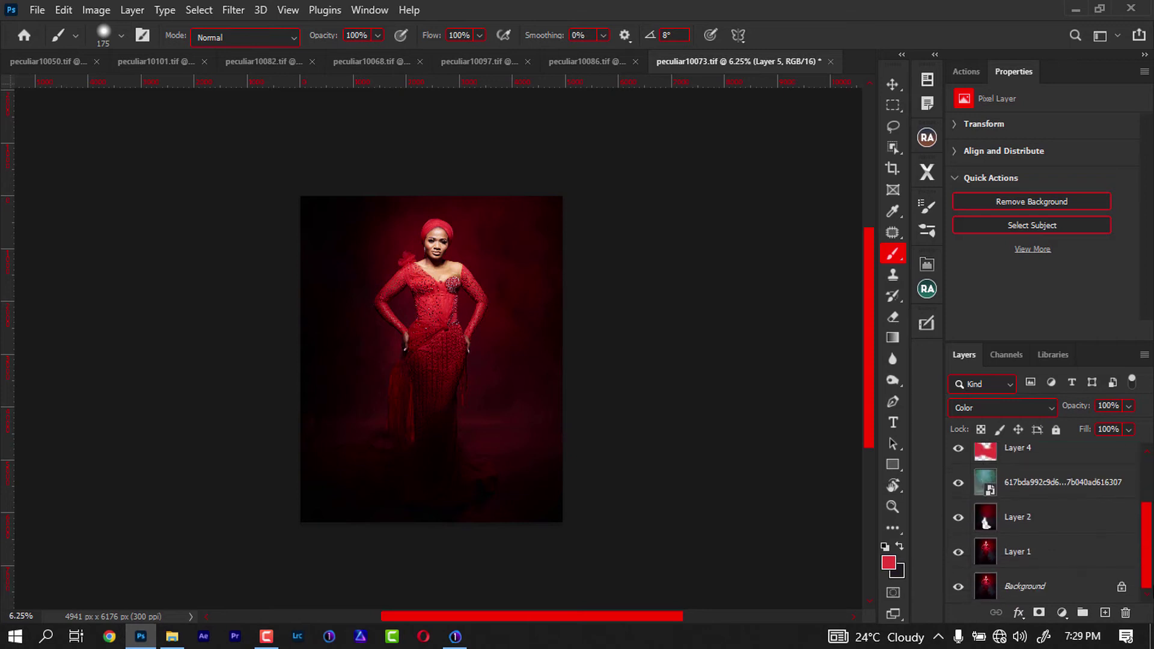
{"action": "left_click", "coordinate": [957, 586], "text": "alt"}
{"action": "left_click", "coordinate": [959, 587], "text": "alt"}
{"action": "key", "text": "ctrl+minus"}
{"action": "key", "text": "ctrl+minus"}
{"action": "scroll", "coordinate": [493, 442], "scroll_direction": "up", "scroll_amount": 5}
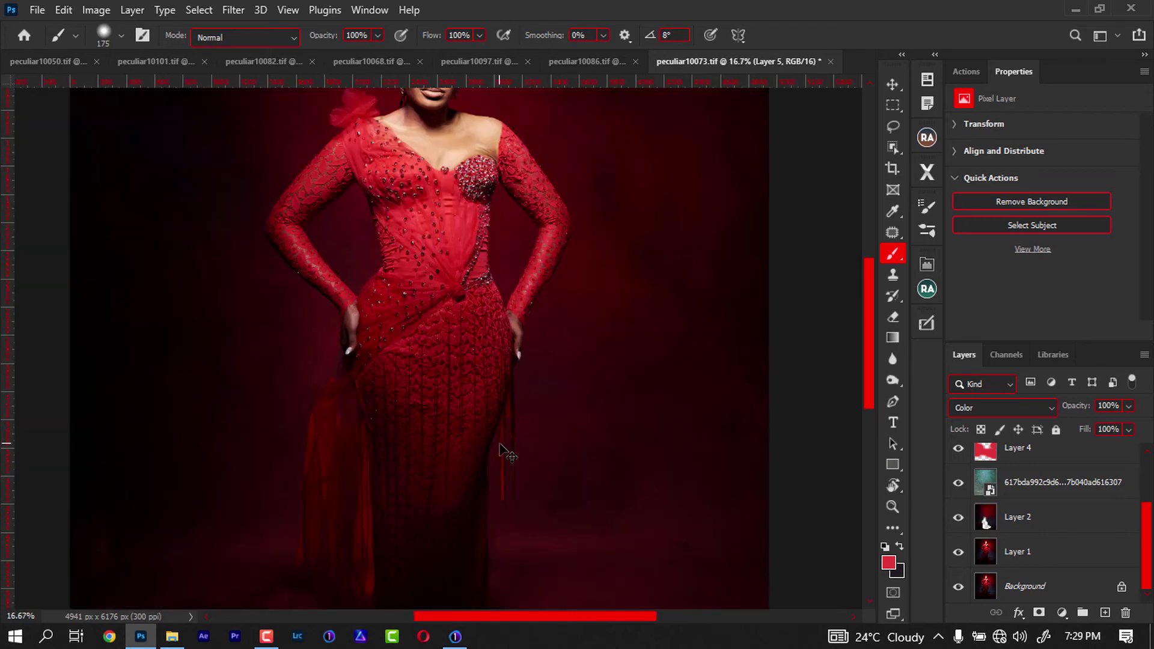
{"action": "scroll", "coordinate": [499, 447], "scroll_direction": "down", "scroll_amount": 1}
{"action": "scroll", "coordinate": [502, 454], "scroll_direction": "up", "scroll_amount": 2}
{"action": "left_click_drag", "start_coordinate": [335, 459], "coordinate": [485, 206]}
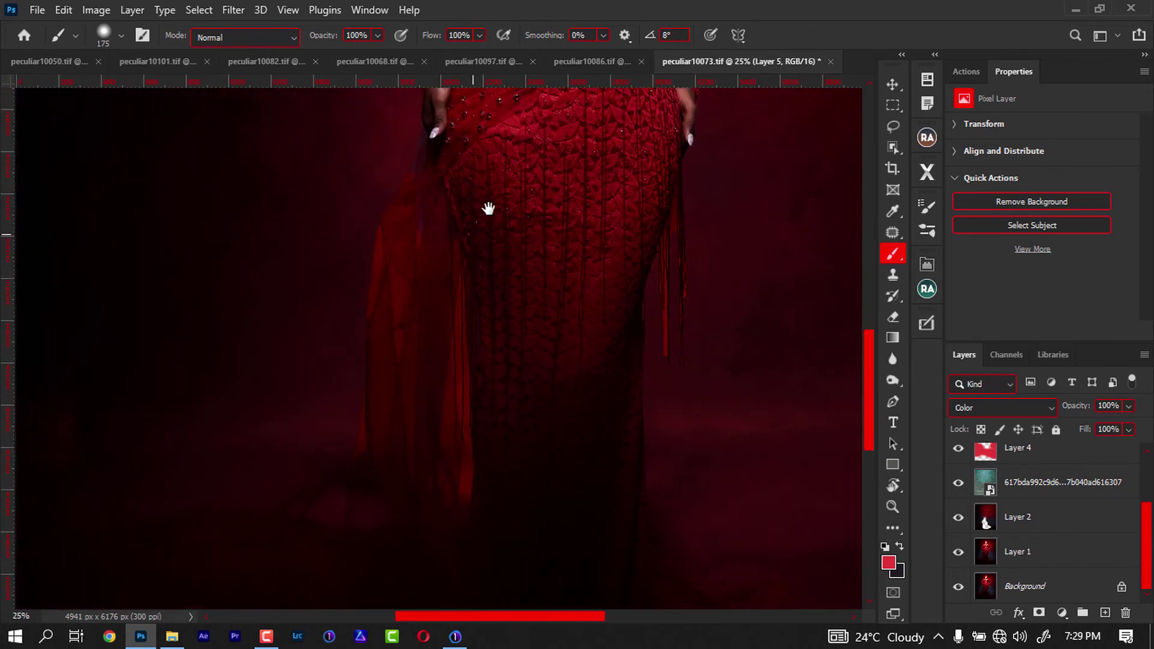
{"action": "left_click_drag", "start_coordinate": [419, 338], "coordinate": [426, 384]}
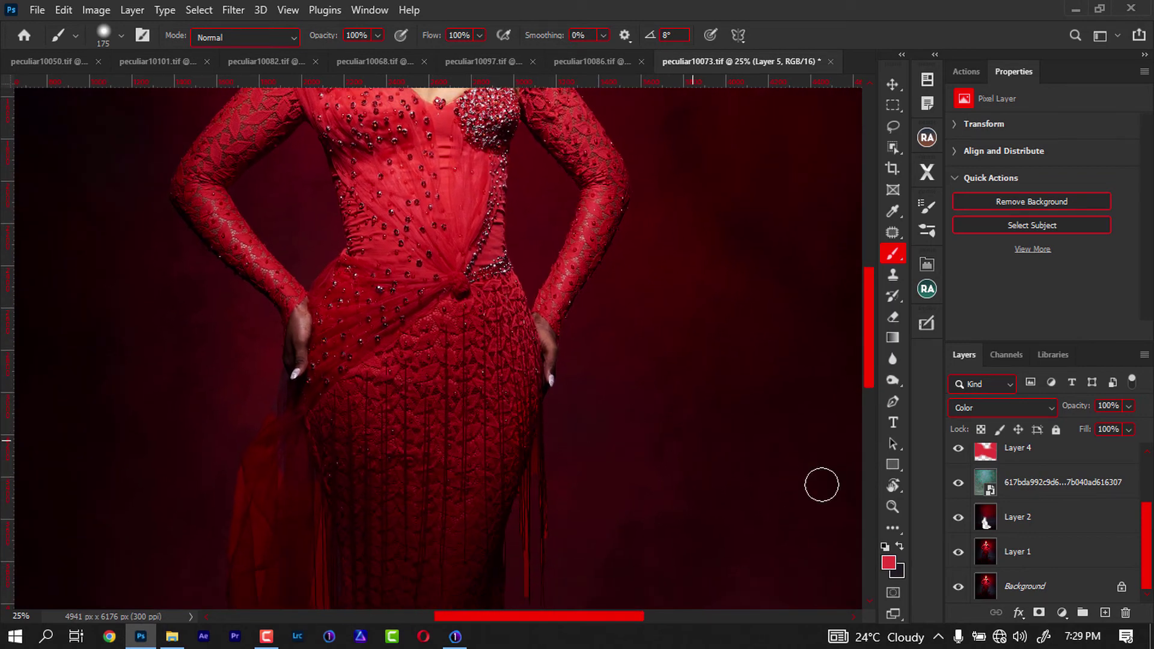
Load Layer 3's figure outline as a selection and move Background copy to the top of the stack
{"action": "scroll", "coordinate": [1146, 518], "scroll_direction": "up", "scroll_amount": 1}
{"action": "scroll", "coordinate": [1146, 518], "scroll_direction": "up", "scroll_amount": 2}
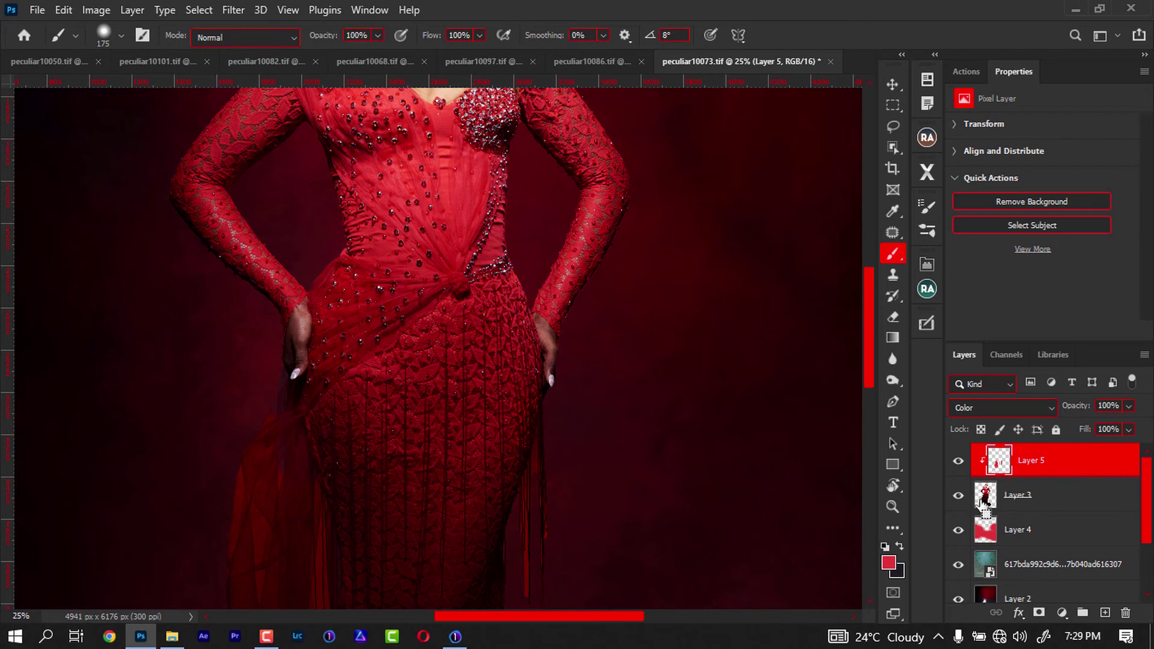
{"action": "left_click", "coordinate": [985, 495], "text": "ctrl"}
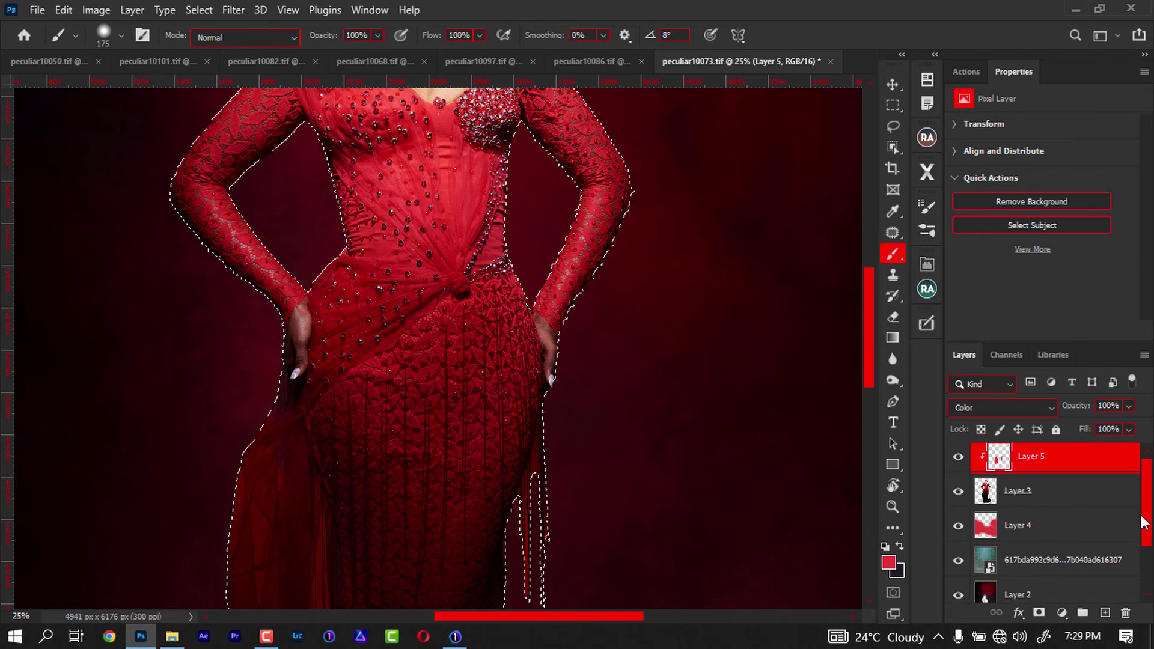
{"action": "scroll", "coordinate": [1143, 522], "scroll_direction": "down", "scroll_amount": 2}
{"action": "left_click", "coordinate": [1068, 586]}
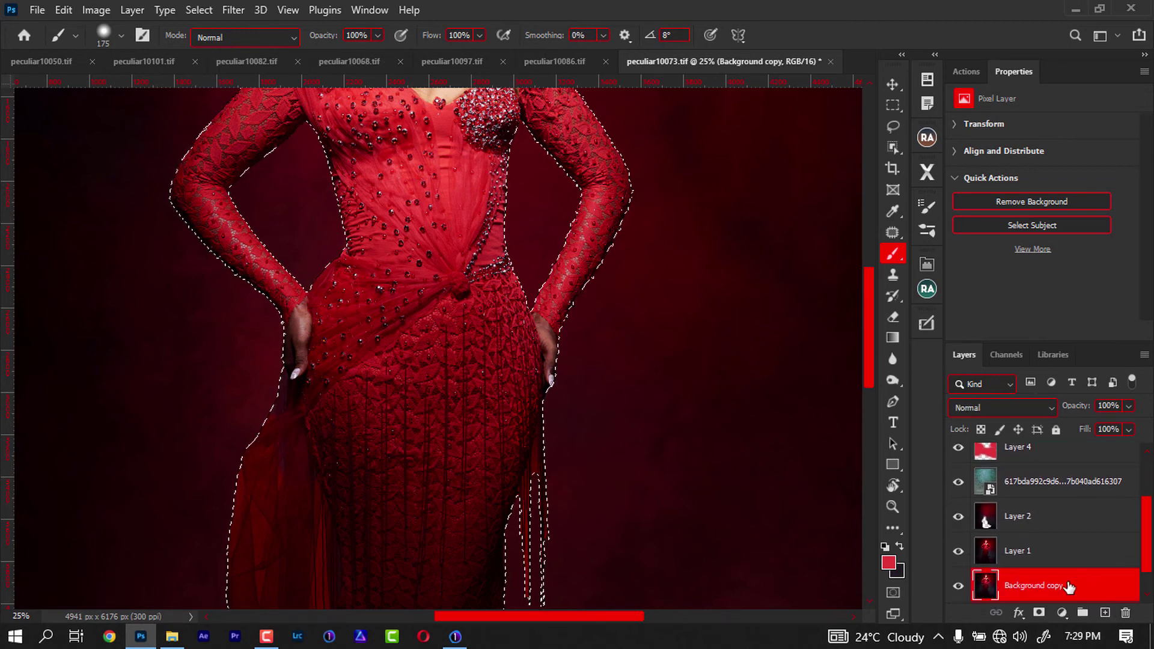
{"action": "left_click_drag", "start_coordinate": [1068, 586], "coordinate": [1059, 452]}
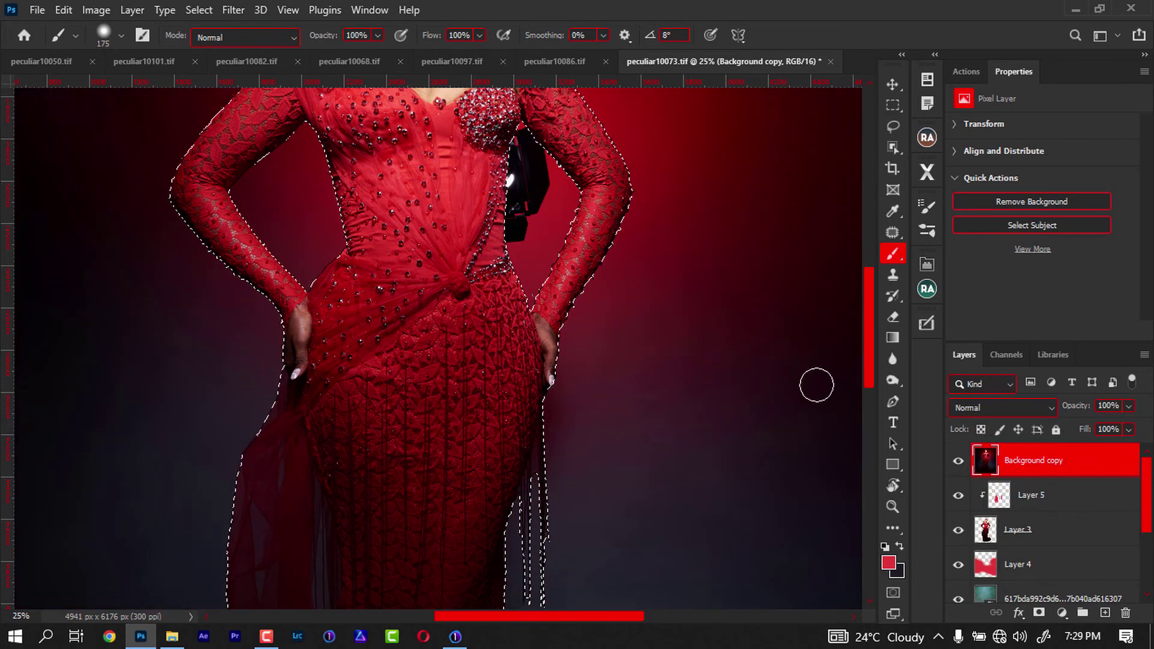
Refine the dress selection along the fringe in Select and Mask and copy it to Layer 6
{"action": "left_click", "coordinate": [893, 126]}
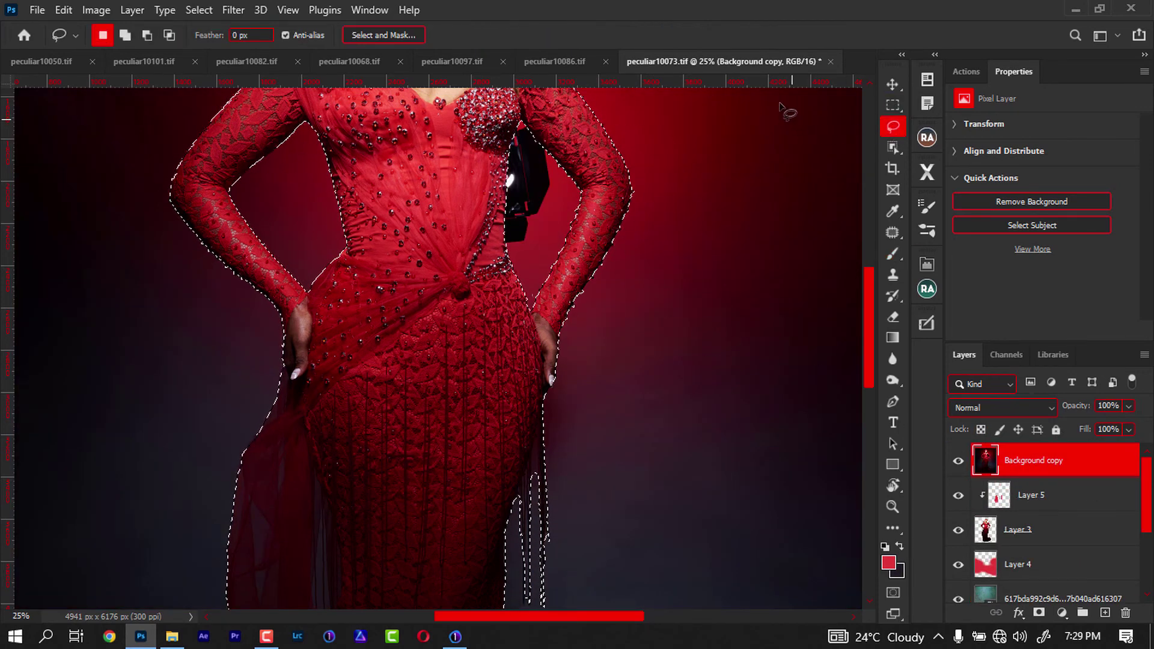
{"action": "left_click", "coordinate": [403, 39]}
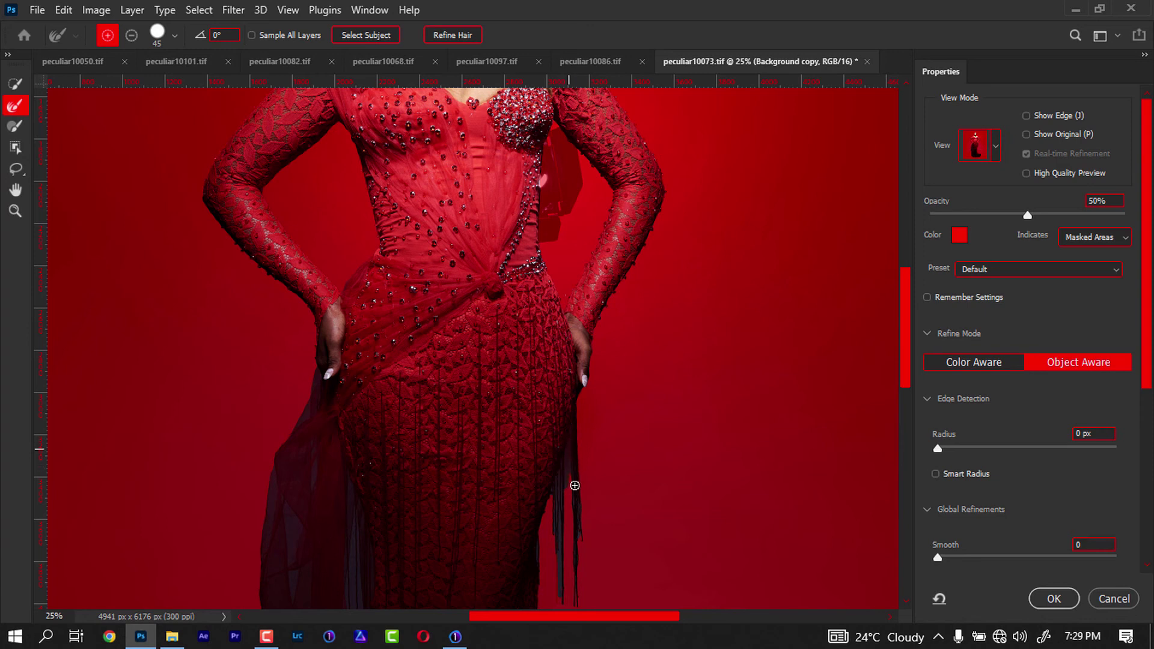
{"action": "left_click_drag", "start_coordinate": [563, 601], "coordinate": [558, 471]}
{"action": "left_click", "coordinate": [1053, 598]}
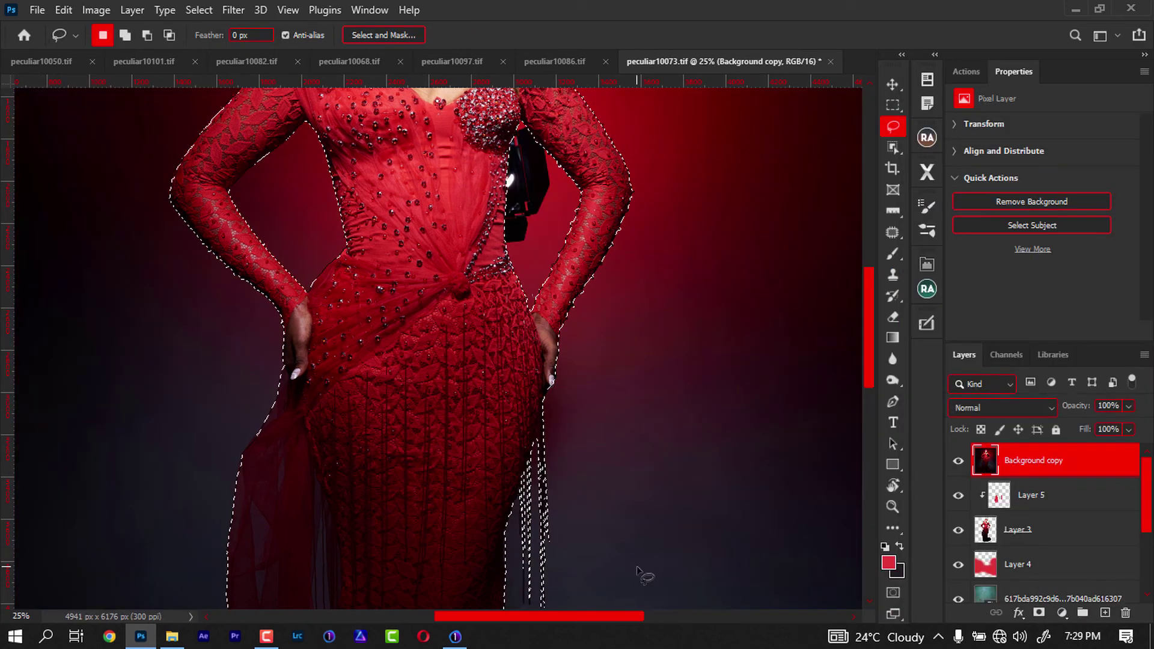
{"action": "key", "text": "ctrl+j"}
Delete the Background copies and Layer 3, and move Layer 5 above Layer 6
{"action": "left_click_drag", "start_coordinate": [1057, 508], "coordinate": [1105, 612]}
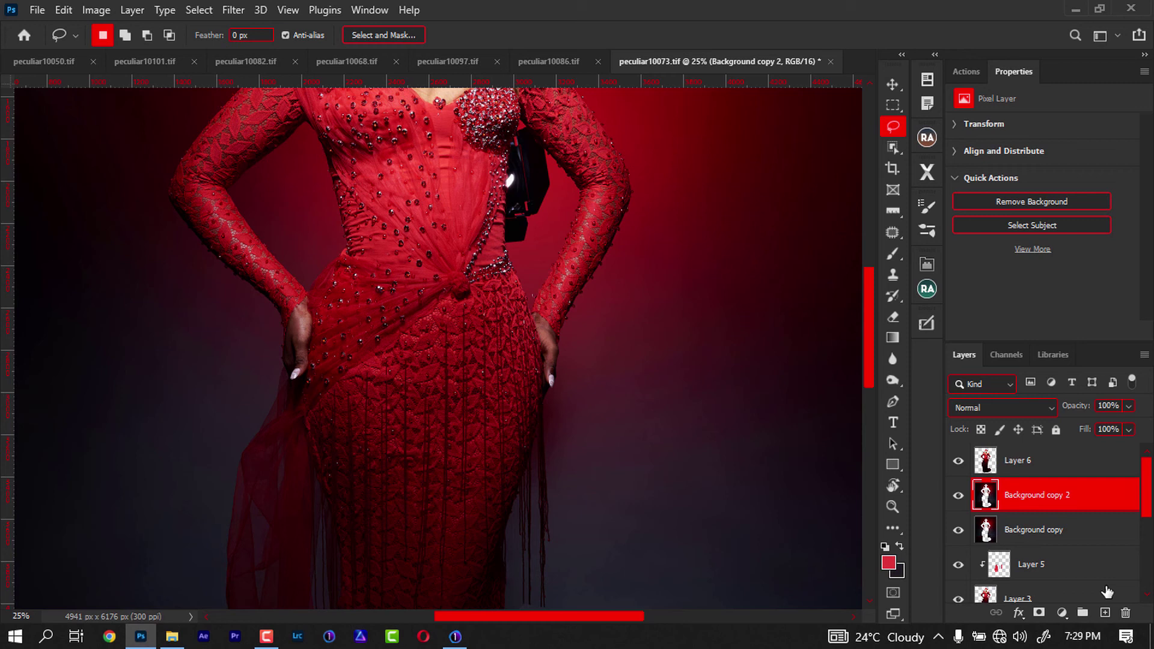
{"action": "key", "text": "ctrl+z"}
{"action": "left_click_drag", "start_coordinate": [1069, 505], "coordinate": [1124, 613]}
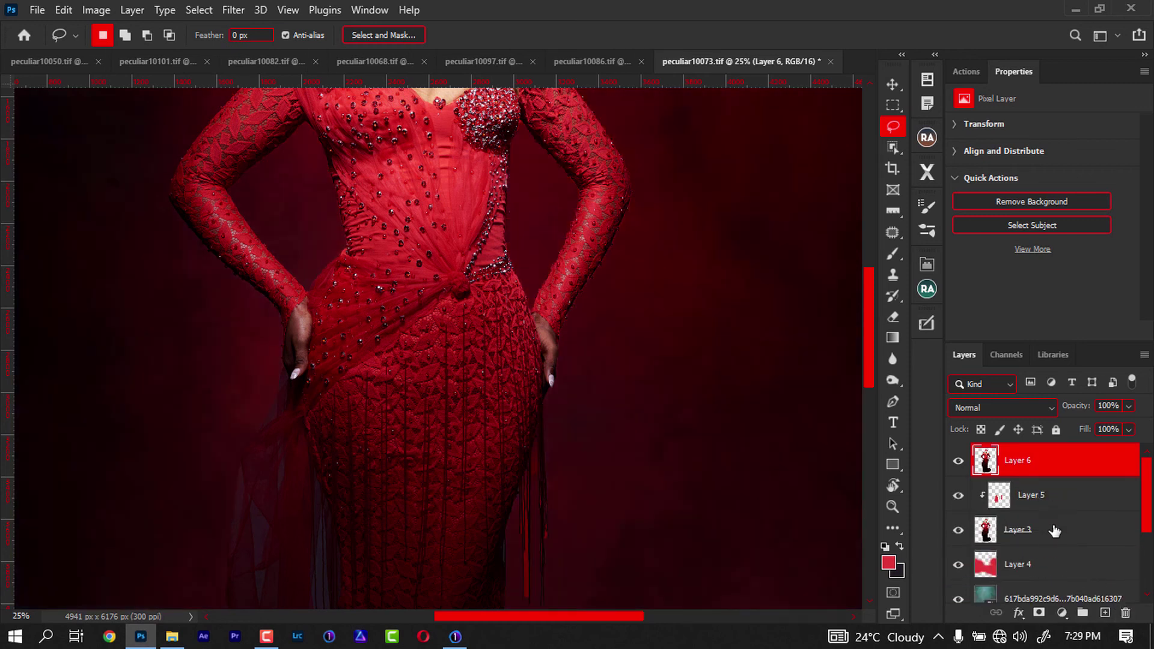
{"action": "left_click_drag", "start_coordinate": [1031, 494], "coordinate": [1021, 459]}
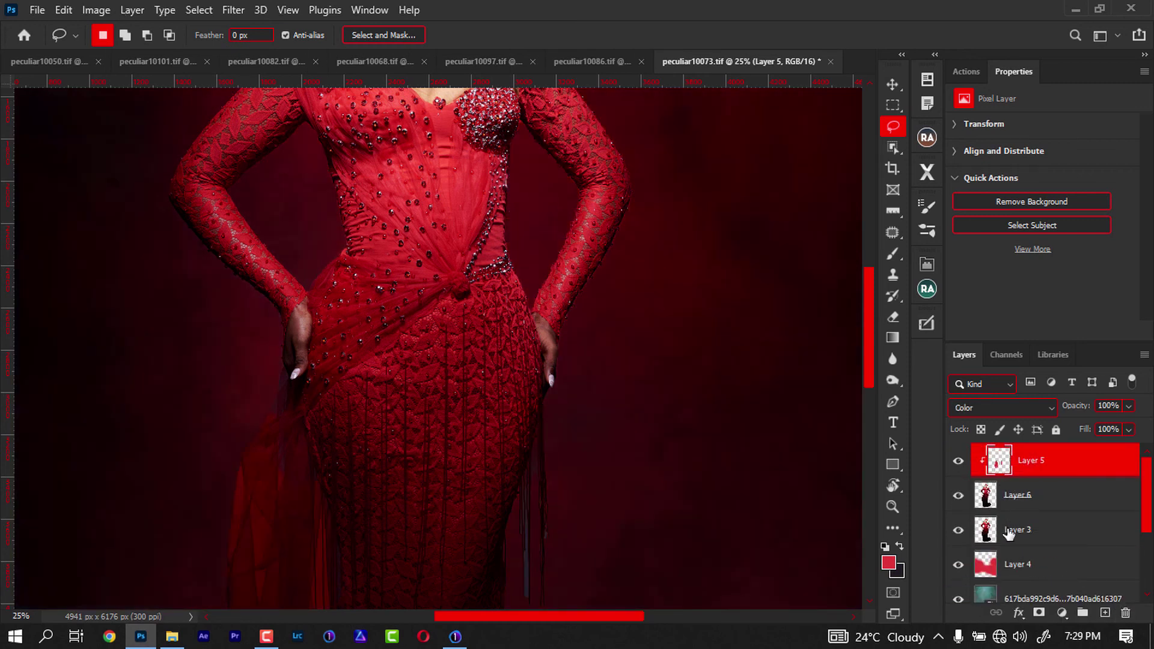
{"action": "left_click_drag", "start_coordinate": [1008, 533], "coordinate": [1125, 612]}
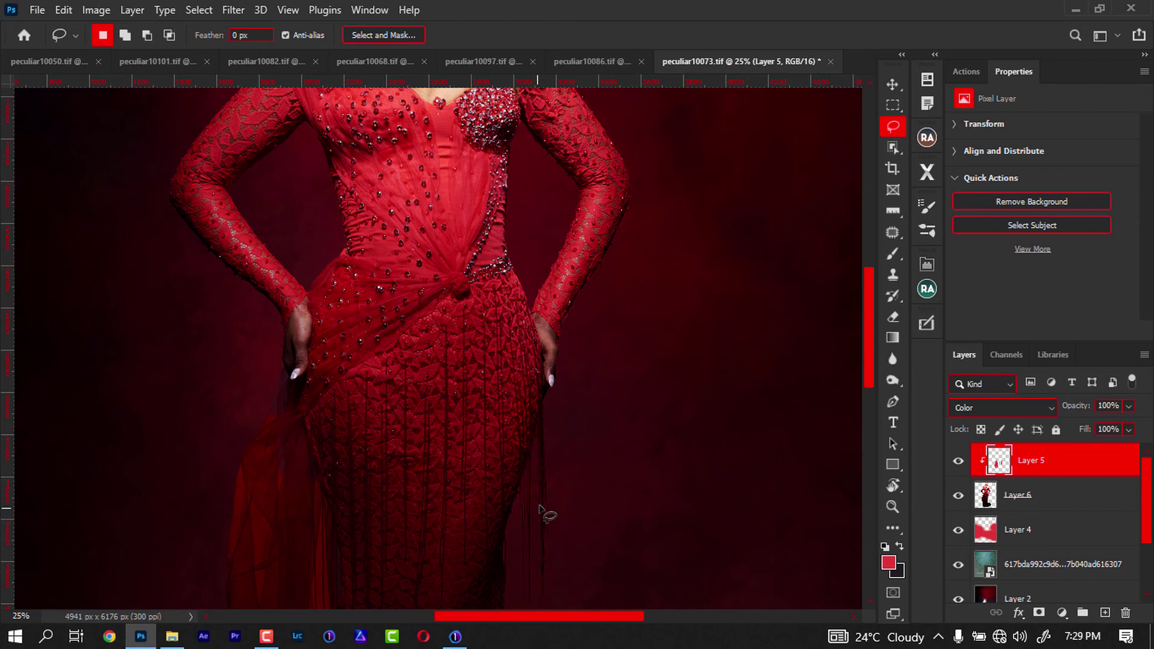
{"action": "key", "text": "h"}
{"action": "left_click_drag", "start_coordinate": [541, 511], "coordinate": [545, 517]}
{"action": "scroll", "coordinate": [544, 516], "scroll_direction": "down", "scroll_amount": 5}
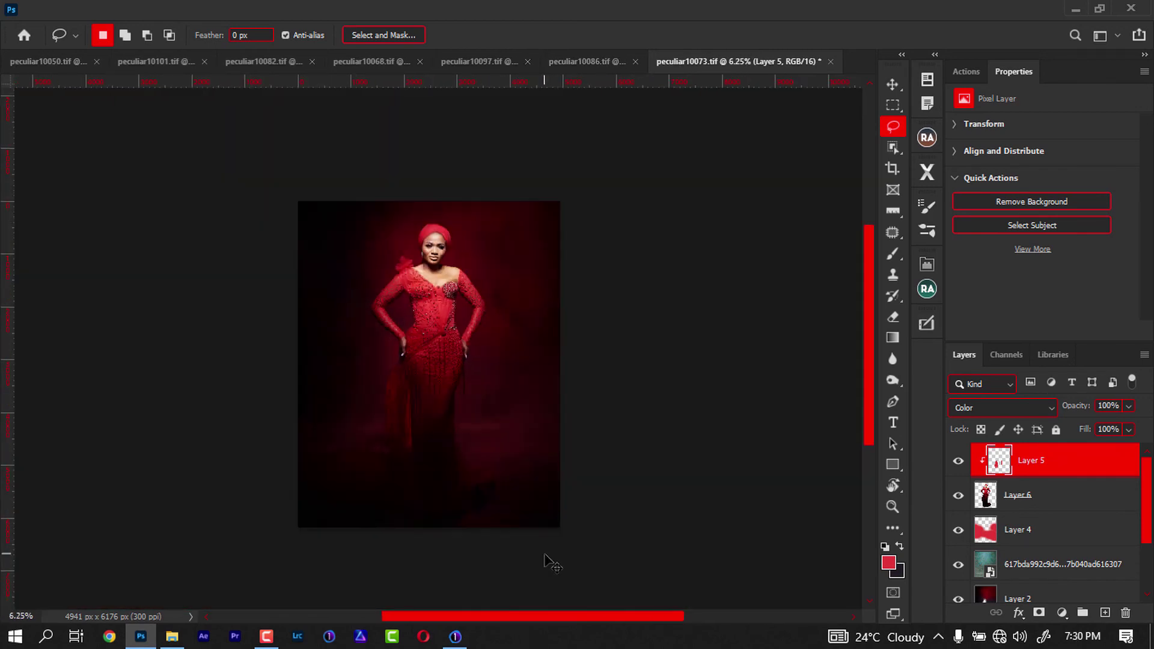
{"action": "scroll", "coordinate": [545, 555], "scroll_direction": "up", "scroll_amount": 1}
{"action": "scroll", "coordinate": [545, 556], "scroll_direction": "down", "scroll_amount": 3}
{"action": "scroll", "coordinate": [544, 554], "scroll_direction": "up", "scroll_amount": 3}
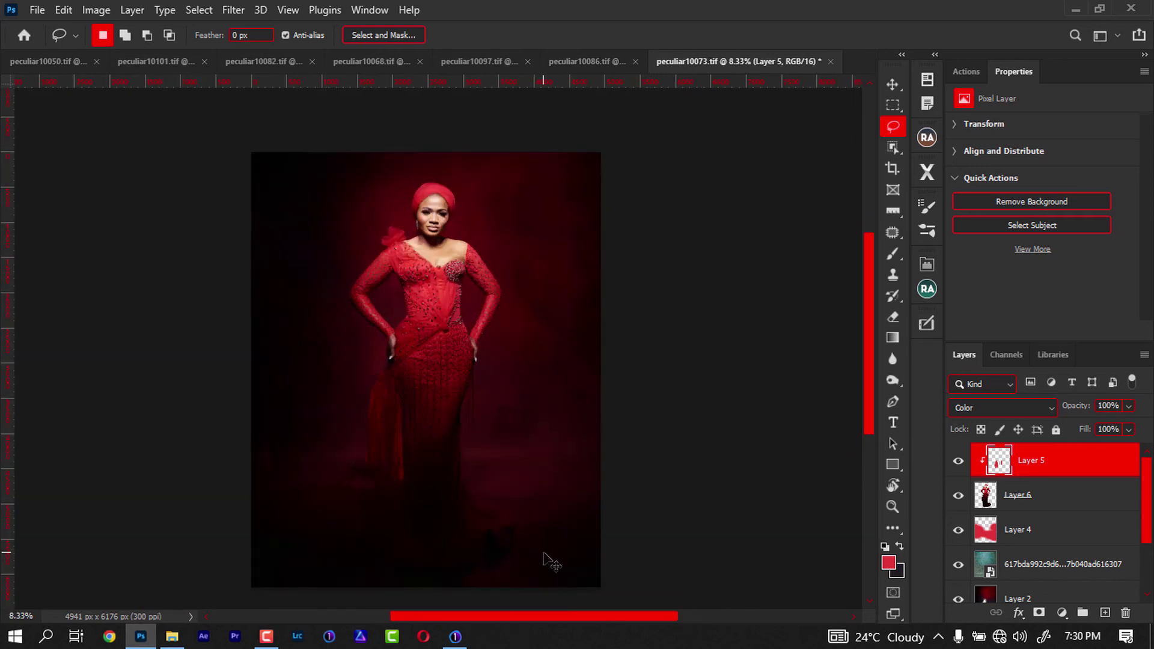
{"action": "mouse_move", "coordinate": [461, 404]}
{"action": "left_mouse_down"}
{"action": "mouse_move", "coordinate": [515, 337]}
{"action": "mouse_move", "coordinate": [548, 405]}
{"action": "mouse_move", "coordinate": [521, 431]}
{"action": "mouse_move", "coordinate": [510, 394]}
{"action": "mouse_move", "coordinate": [515, 412]}
{"action": "left_mouse_up"}
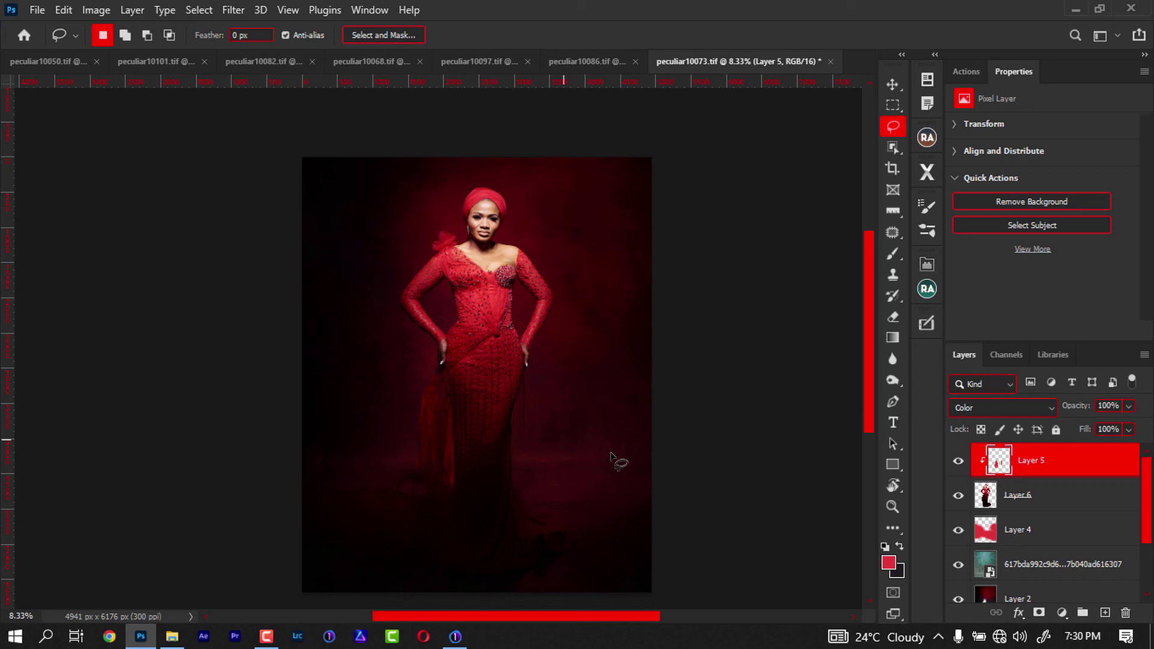